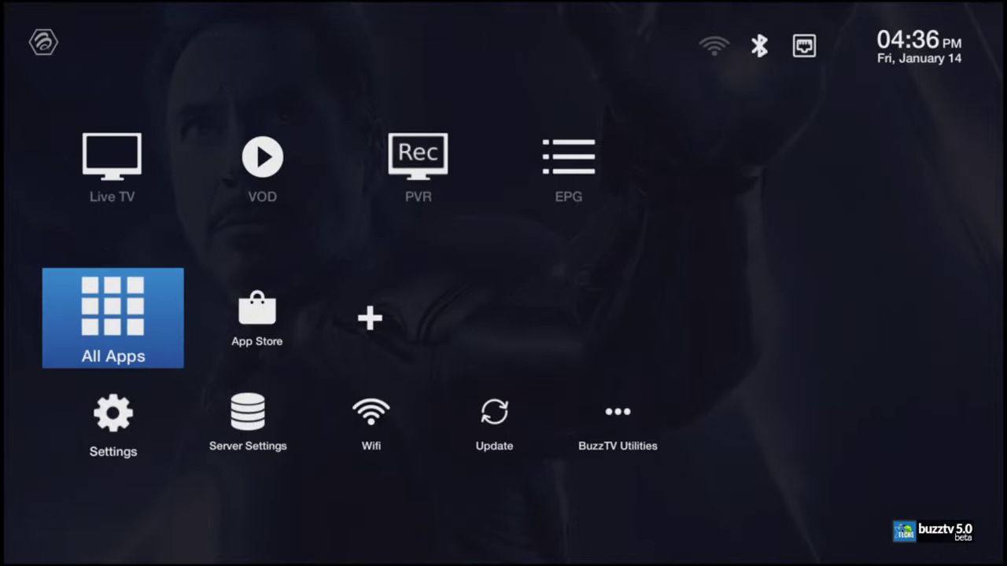
Step: Open the Update tool from the settings row of the BuzzTV home screen
{"action": "key", "text": "Down"}
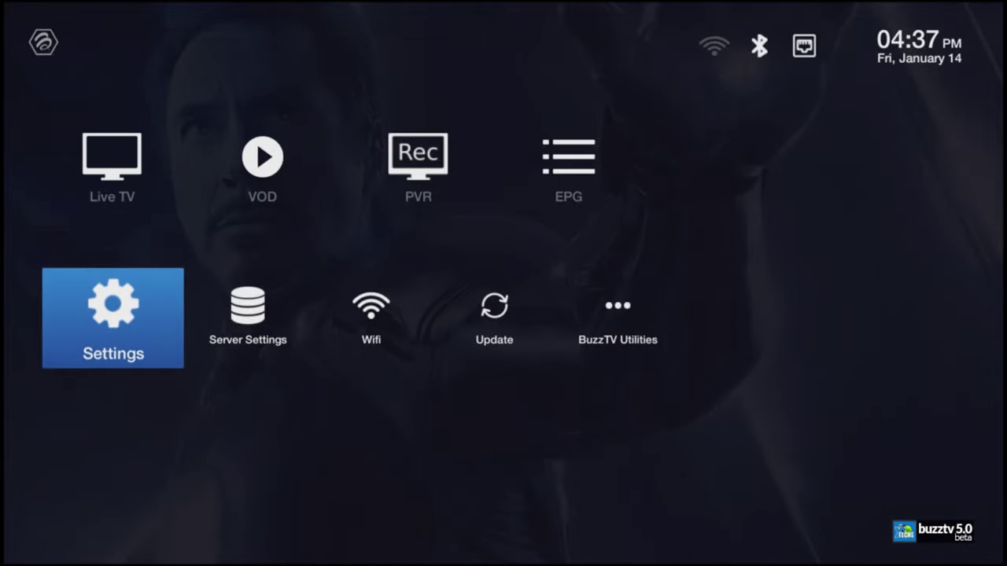
{"action": "key", "text": "Right"}
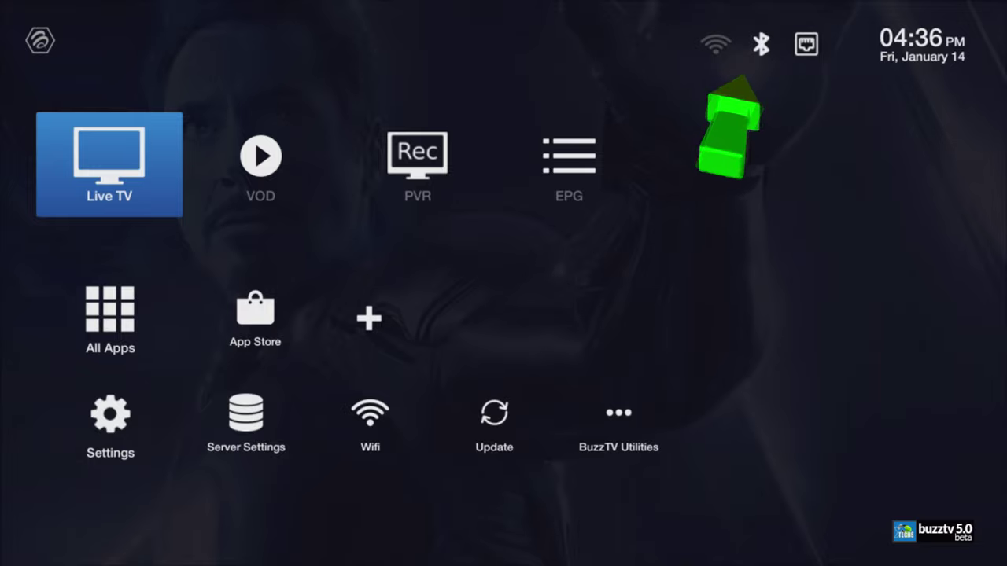
{"action": "key", "text": "Down"}
{"action": "key", "text": "Down"}
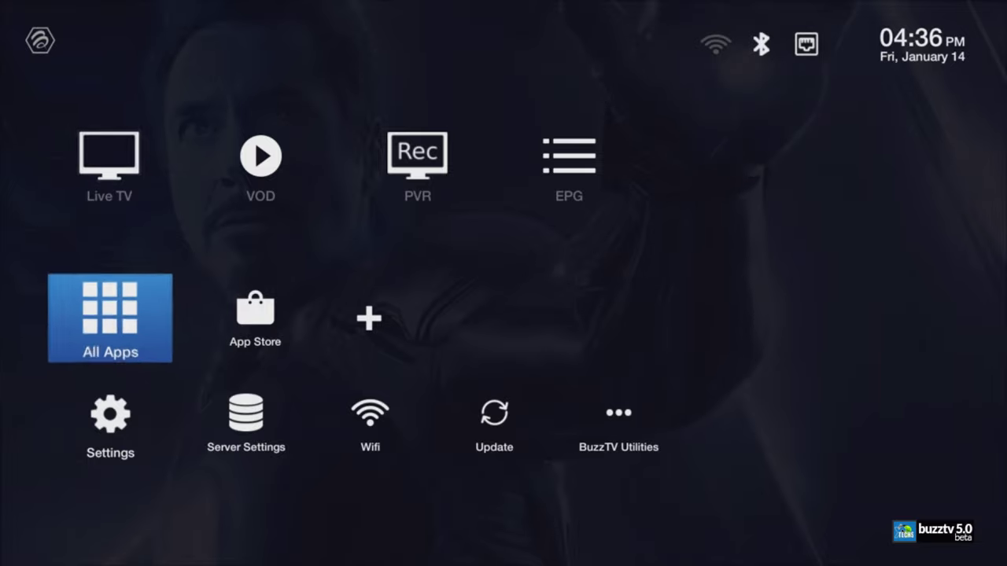
{"action": "key", "text": "Right"}
{"action": "key", "text": "Right"}
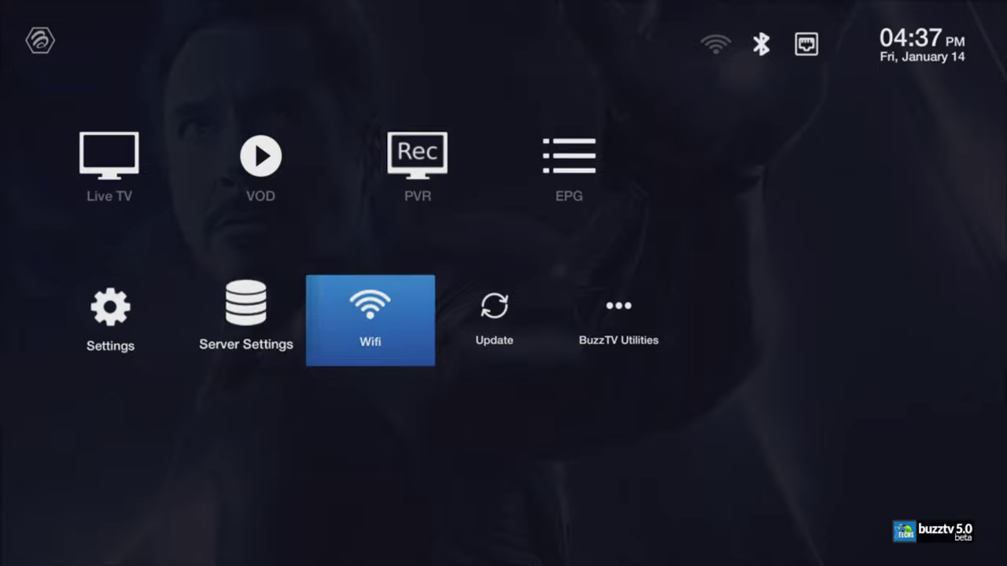
{"action": "key", "text": "Right"}
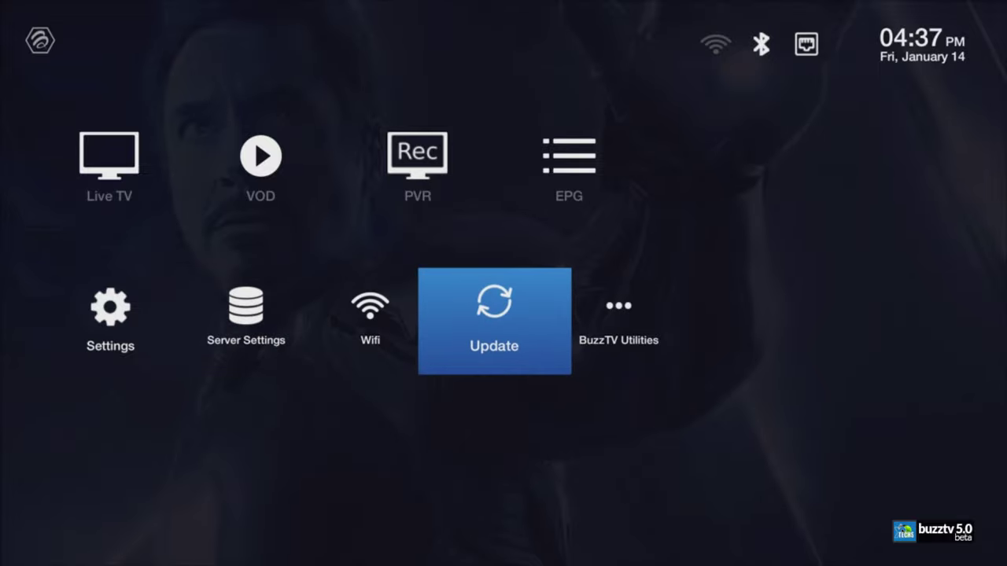
{"action": "key", "text": "Return"}
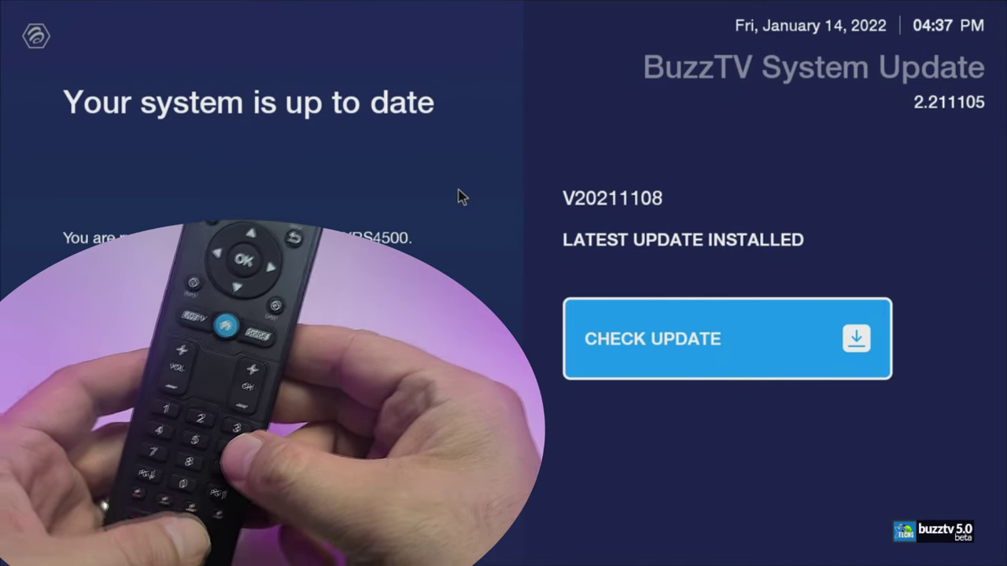
Step: Run the update check in BuzzTV System Update
{"action": "key", "text": "Return"}
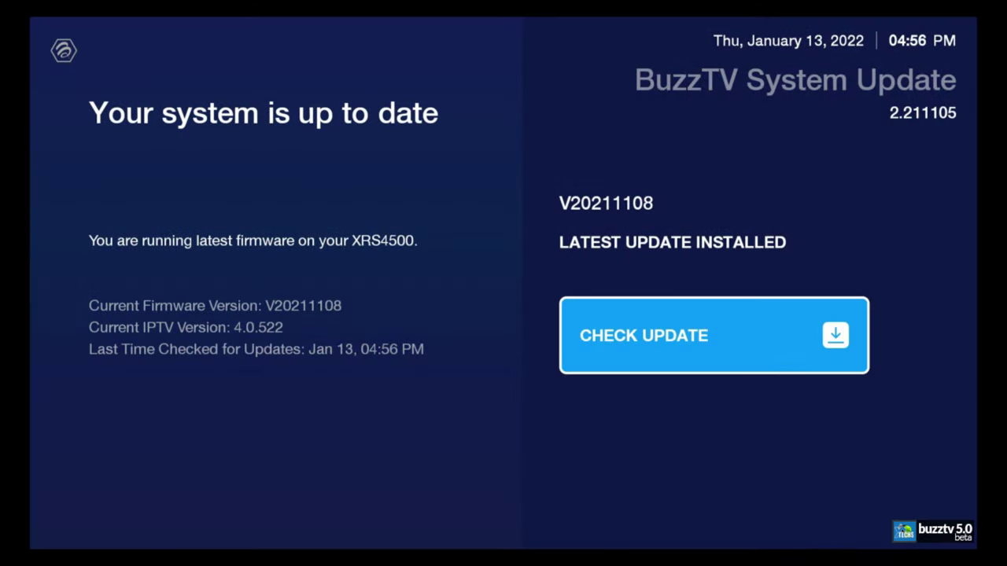
{"action": "key", "text": "Return"}
{"action": "key", "text": "Return"}
{"action": "key", "text": "Return"}
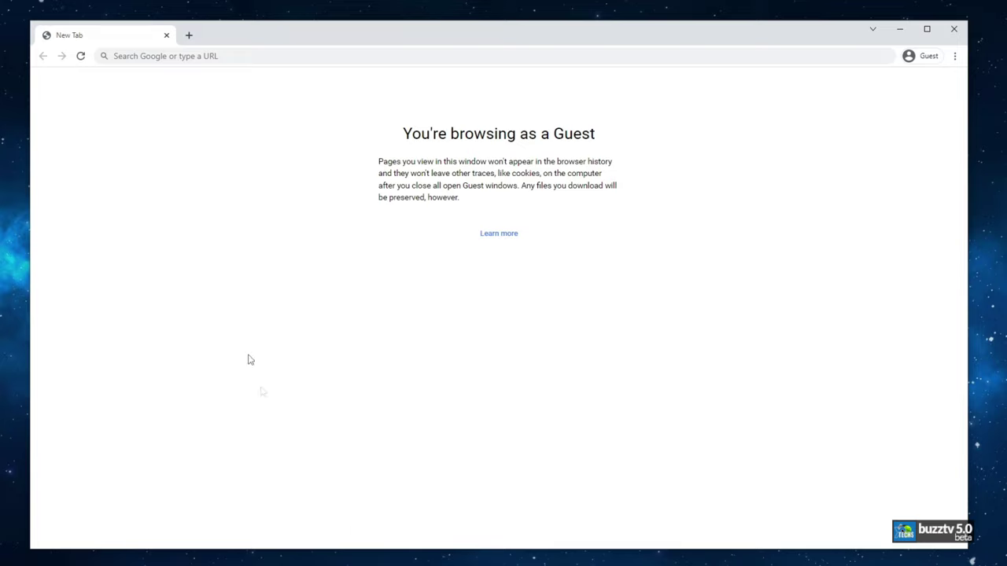
Step: Switch to the web browser and go to buzztv.com
{"action": "left_click", "coordinate": [260, 56]}
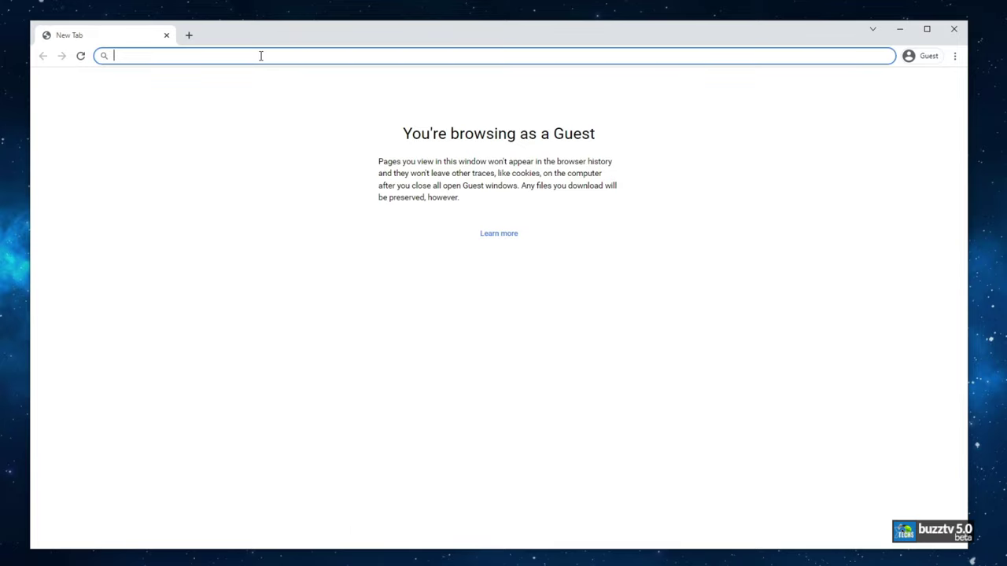
{"action": "type", "text": "buzztv."}
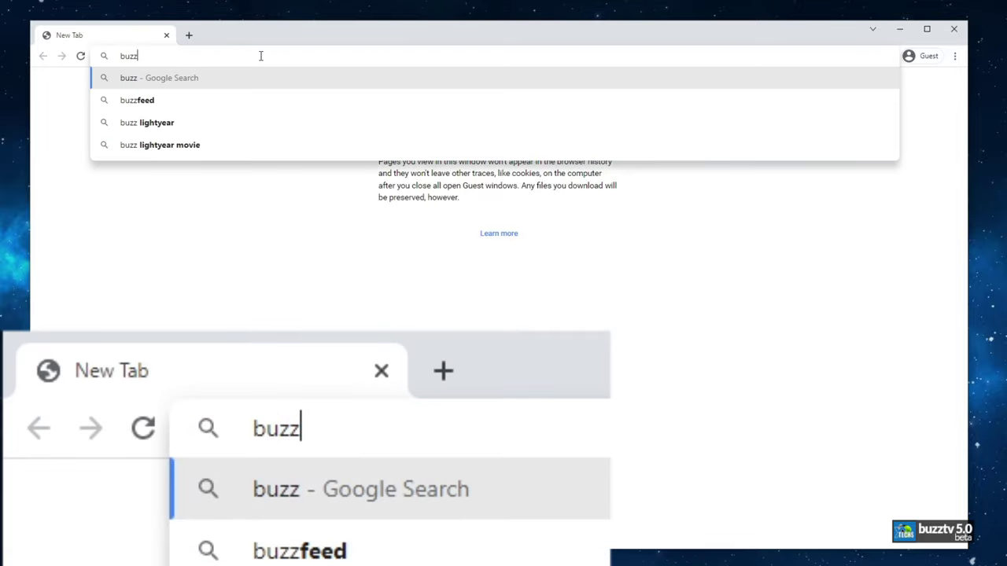
{"action": "type", "text": "com"}
{"action": "key", "text": "Return"}
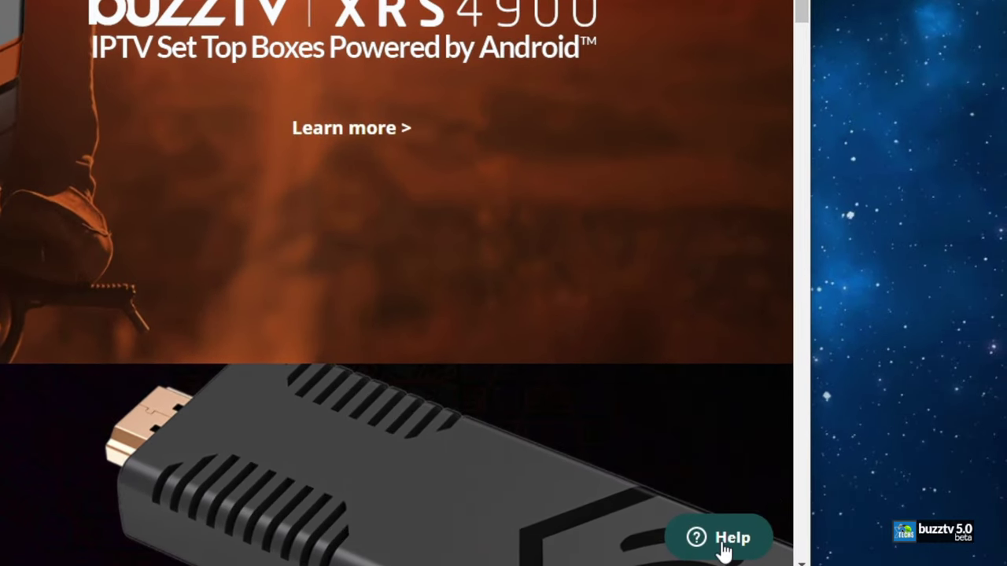
Step: Open the site's Help chat, go through its name, email, phone number and message fields, and minimize the chat
{"action": "left_click", "coordinate": [719, 548]}
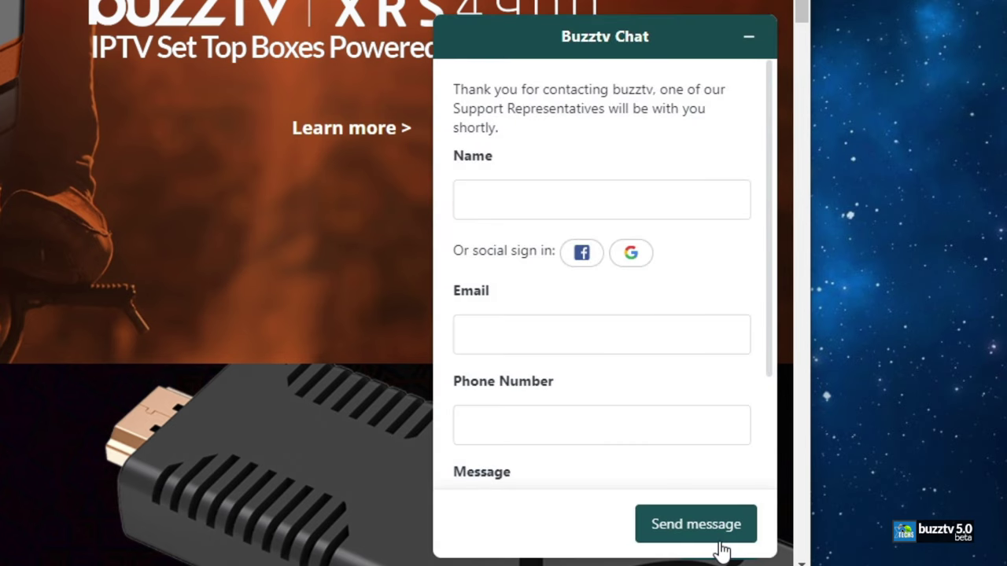
{"action": "left_click", "coordinate": [506, 192]}
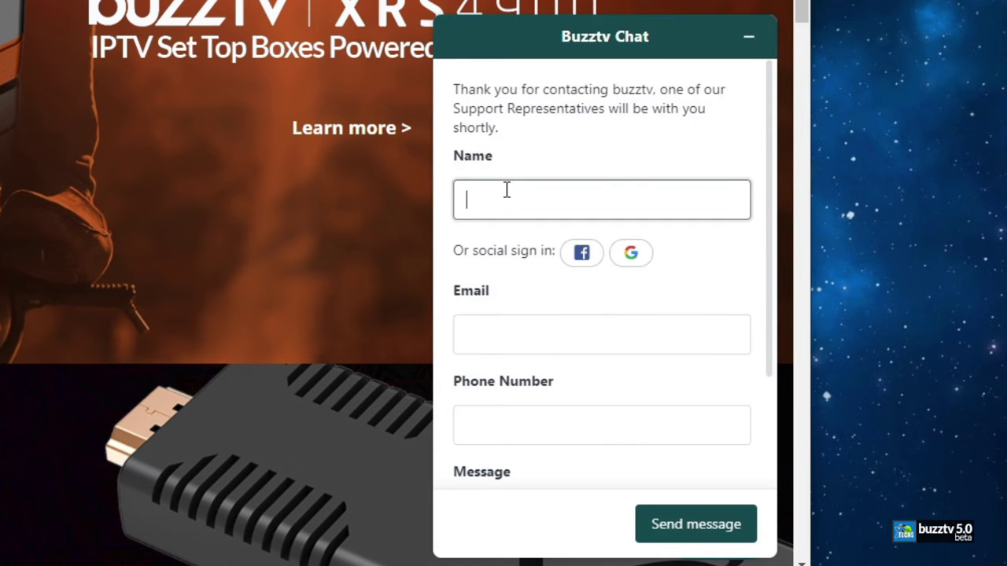
{"action": "left_click", "coordinate": [516, 338]}
{"action": "left_click", "coordinate": [518, 417]}
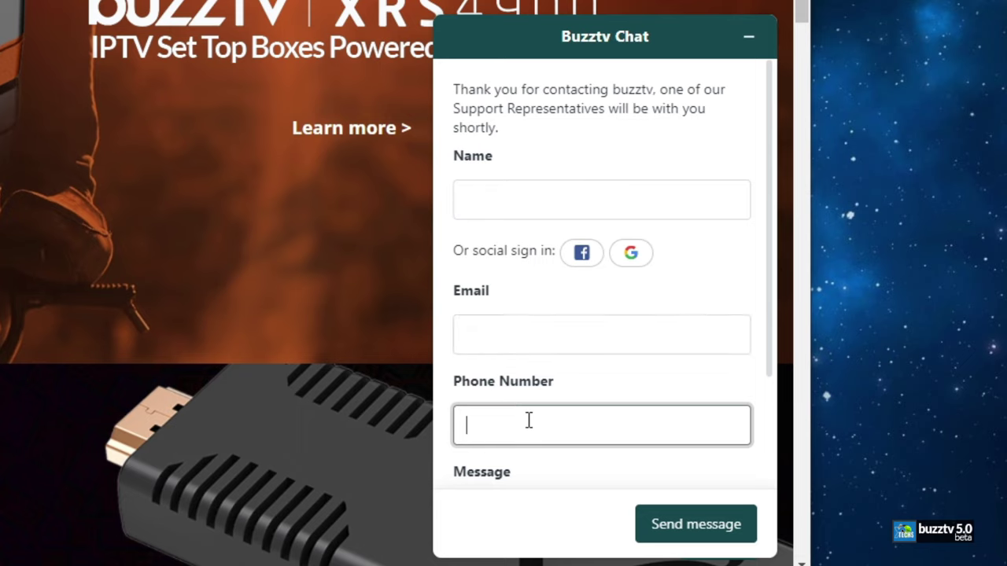
{"action": "scroll", "coordinate": [526, 420], "scroll_direction": "down", "scroll_amount": 2}
{"action": "left_click", "coordinate": [526, 391]}
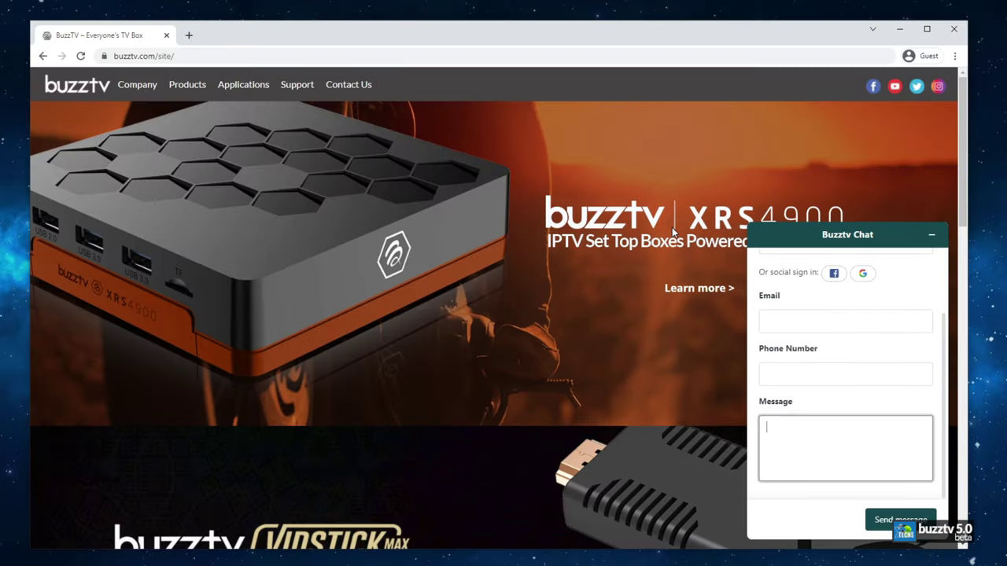
{"action": "left_click", "coordinate": [932, 234]}
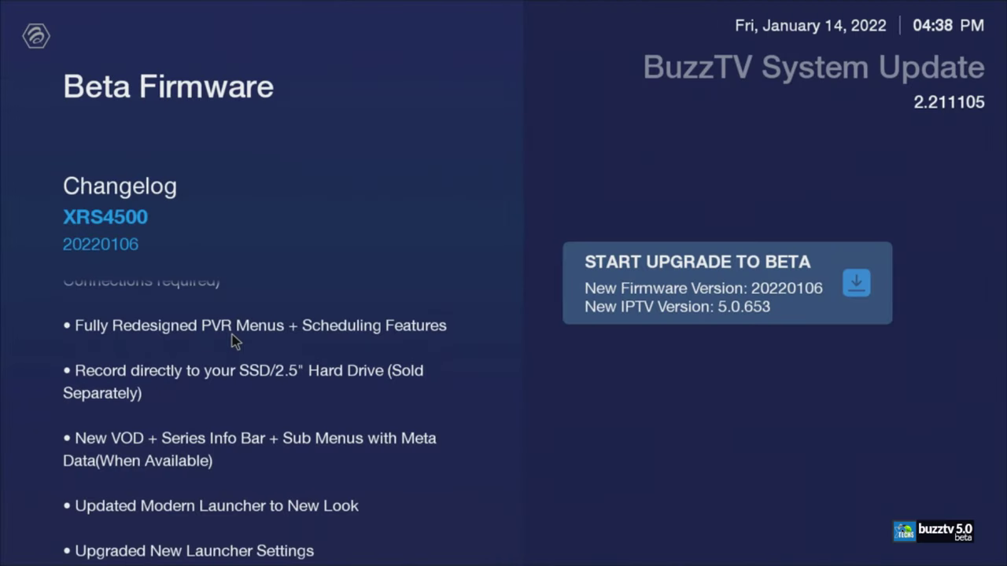
Step: Switch to BuzzTV System Update and read the XRS4500 beta firmware 20220106 changelog through to its end
{"action": "scroll", "coordinate": [232, 335], "scroll_direction": "down", "scroll_amount": 3}
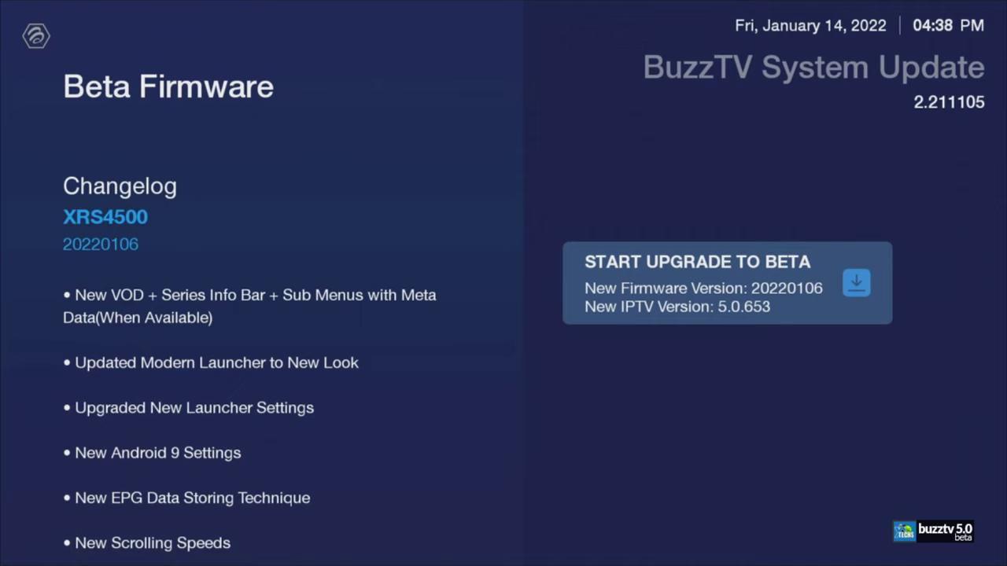
{"action": "scroll", "coordinate": [268, 425], "scroll_direction": "down", "scroll_amount": 3}
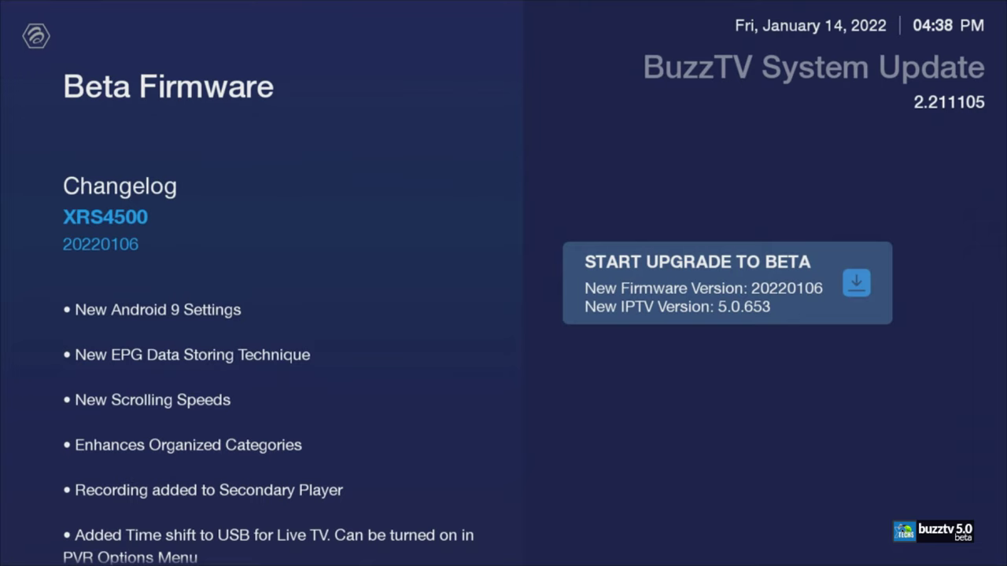
{"action": "scroll", "coordinate": [267, 425], "scroll_direction": "down", "scroll_amount": 3}
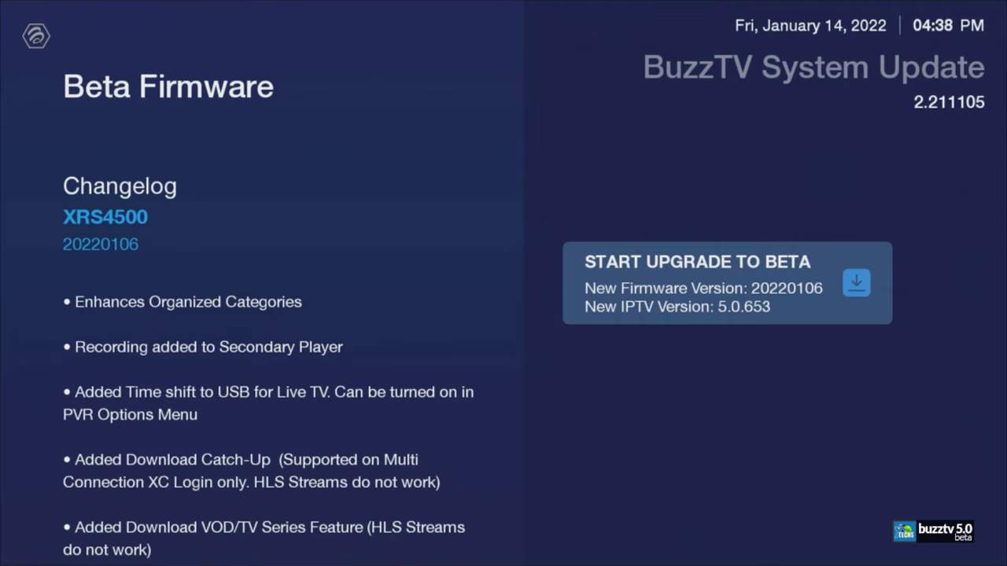
{"action": "scroll", "coordinate": [268, 425], "scroll_direction": "down", "scroll_amount": 3}
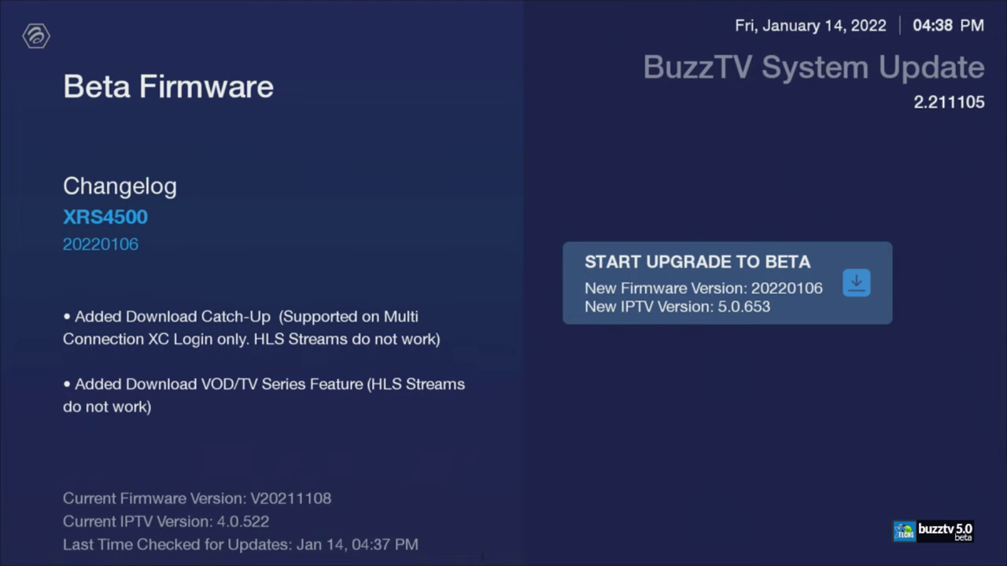
{"action": "scroll", "coordinate": [264, 422], "scroll_direction": "down", "scroll_amount": 1}
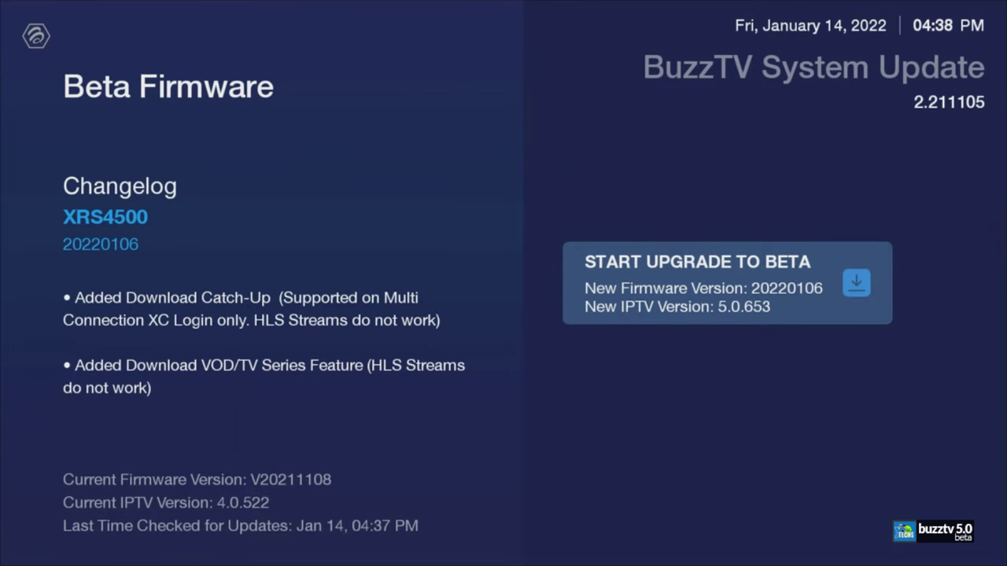
{"action": "key", "text": "Right"}
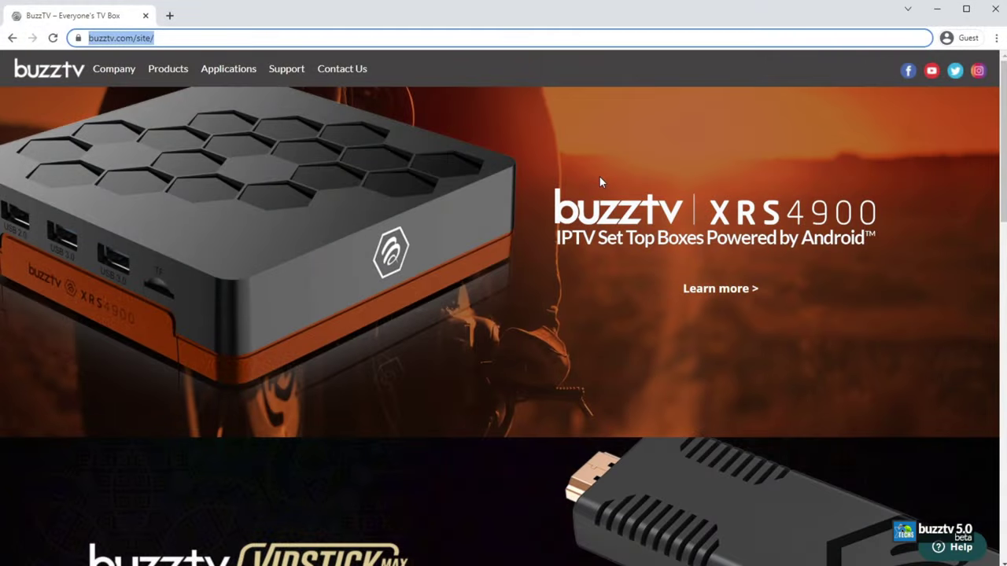
Step: Switch to the web browser, go to stbtalk.com and open the XR4500 / XRS4500 / XRS4500 MAX forum
{"action": "type", "text": "stbt"}
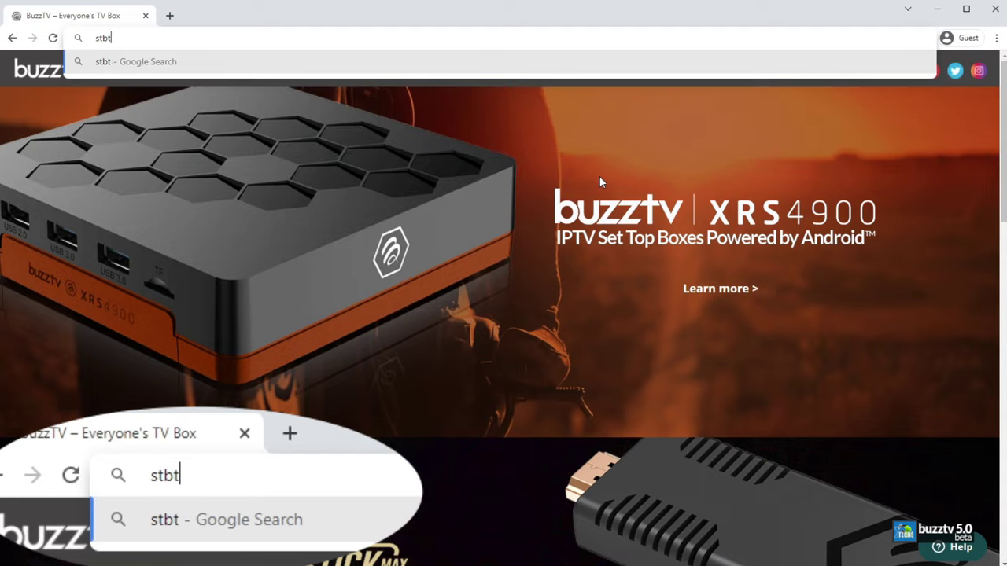
{"action": "type", "text": "alk.com"}
{"action": "key", "text": "Return"}
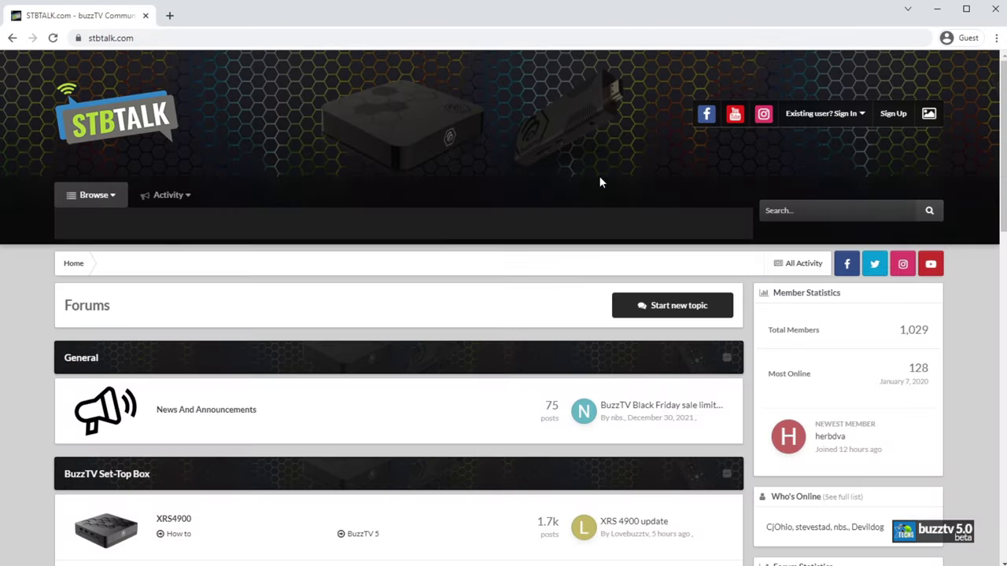
{"action": "scroll", "coordinate": [603, 182], "scroll_direction": "down", "scroll_amount": 6}
{"action": "scroll", "coordinate": [464, 252], "scroll_direction": "up", "scroll_amount": 2}
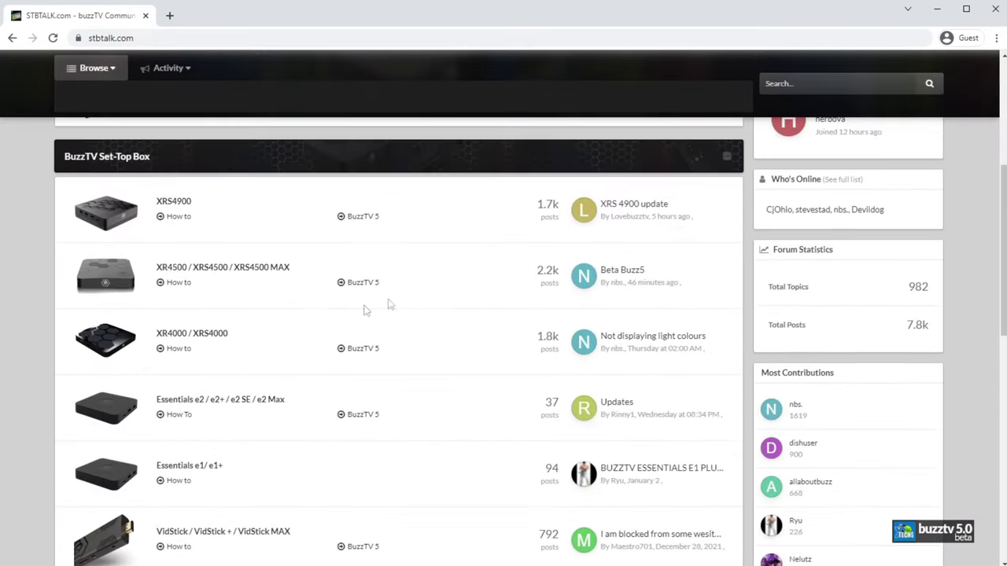
{"action": "left_click", "coordinate": [201, 272]}
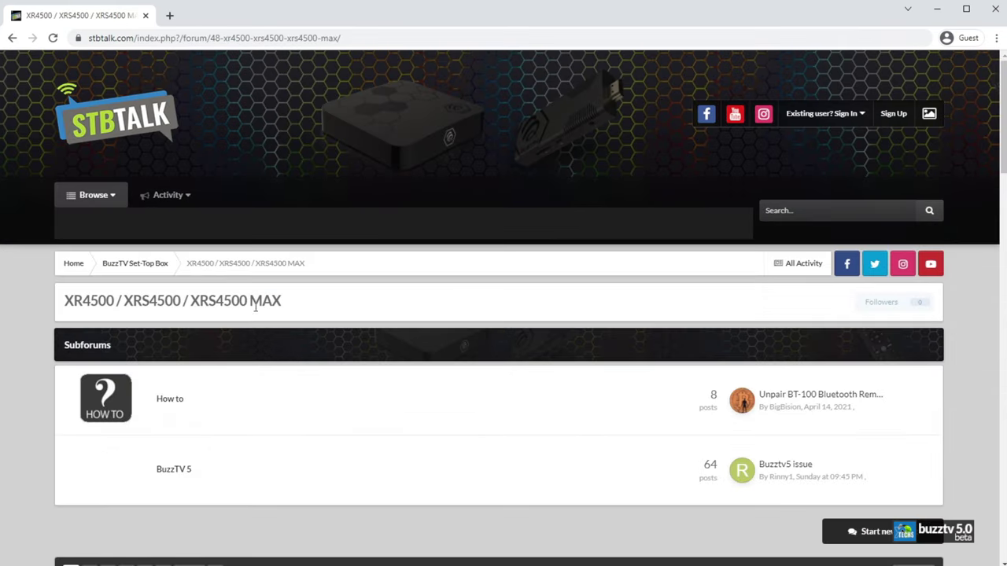
Step: Open the BuzzTV 5 subforum and look through its list of topics
{"action": "scroll", "coordinate": [291, 344], "scroll_direction": "down", "scroll_amount": 2}
{"action": "scroll", "coordinate": [291, 345], "scroll_direction": "down", "scroll_amount": 2}
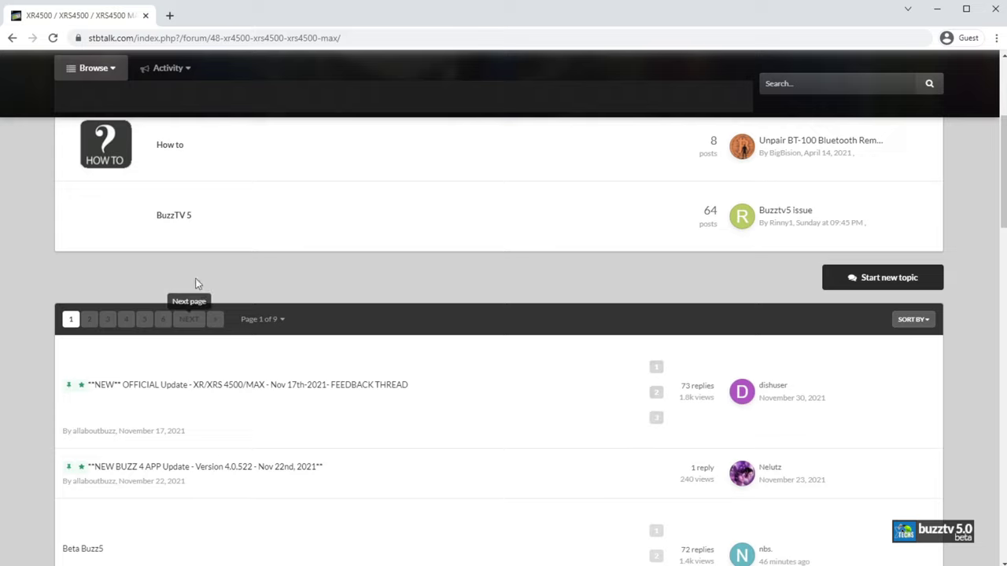
{"action": "left_click", "coordinate": [174, 224]}
{"action": "scroll", "coordinate": [429, 353], "scroll_direction": "down", "scroll_amount": 2}
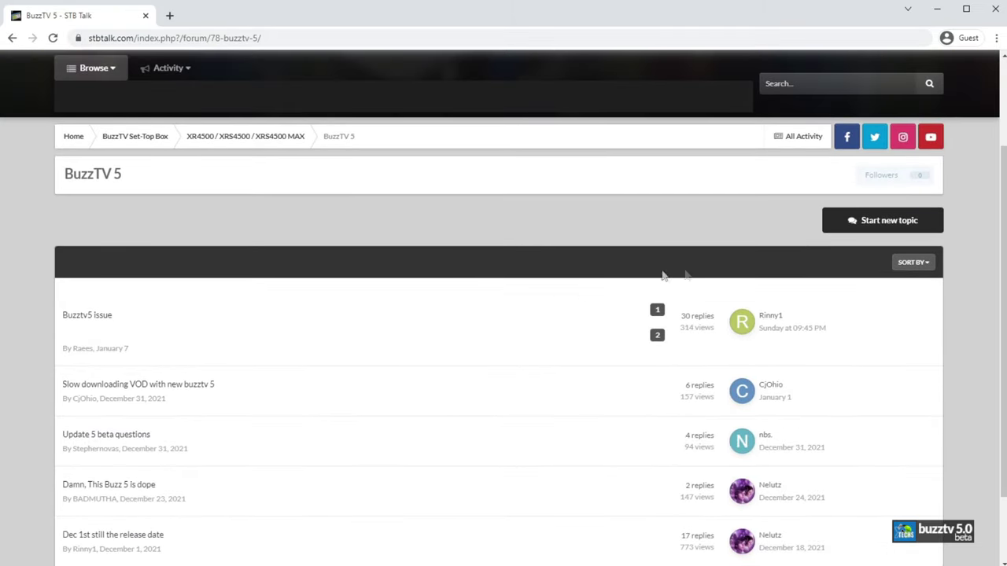
{"action": "scroll", "coordinate": [301, 396], "scroll_direction": "down", "scroll_amount": 2}
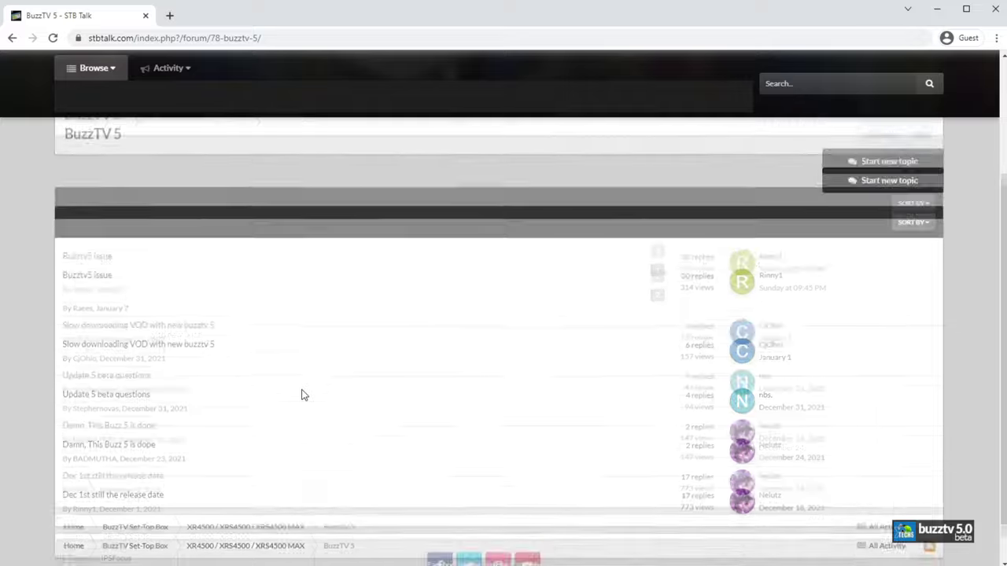
{"action": "scroll", "coordinate": [301, 393], "scroll_direction": "up", "scroll_amount": 5}
{"action": "scroll", "coordinate": [299, 389], "scroll_direction": "down", "scroll_amount": 5}
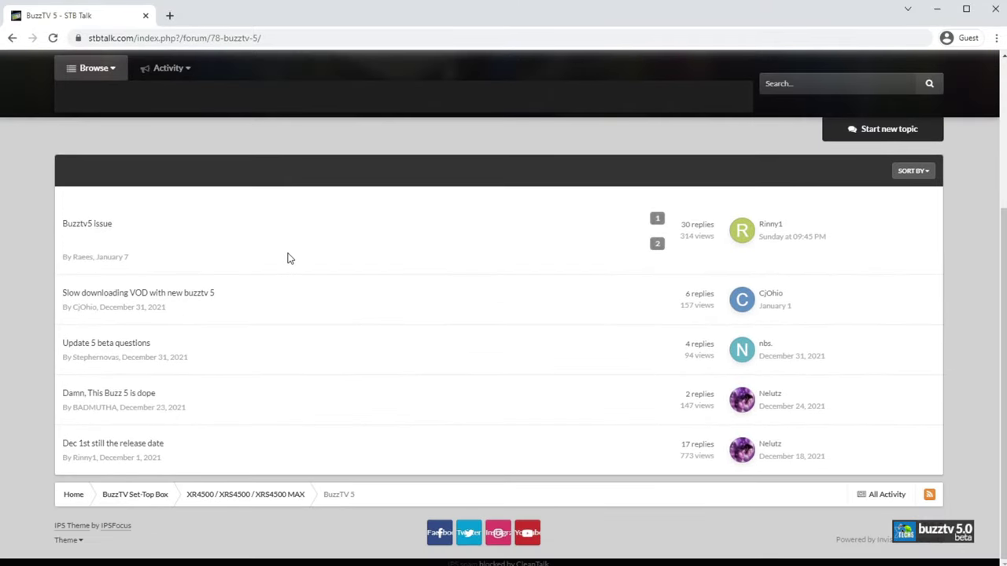
{"action": "scroll", "coordinate": [514, 329], "scroll_direction": "up", "scroll_amount": 3}
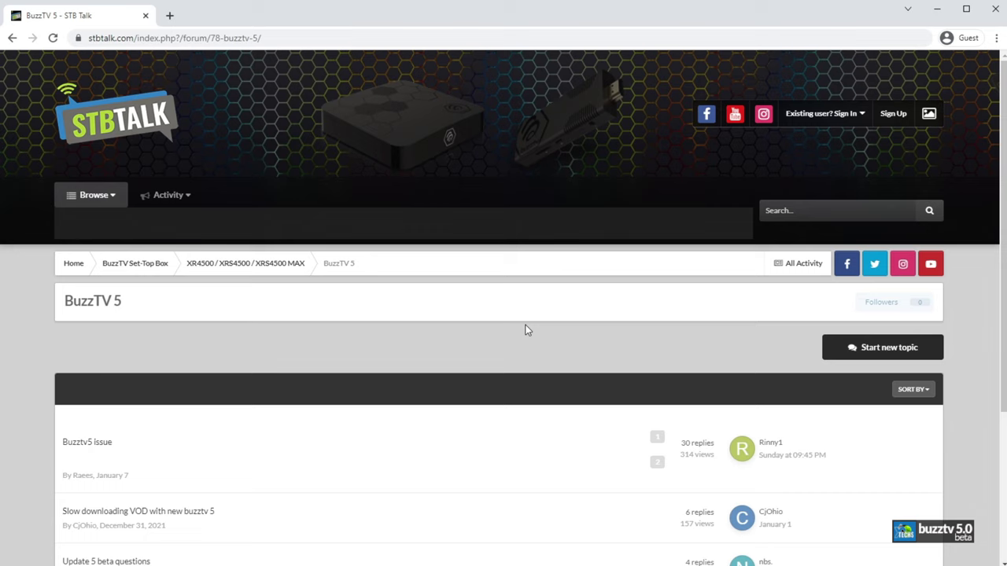
{"action": "scroll", "coordinate": [527, 331], "scroll_direction": "down", "scroll_amount": 3}
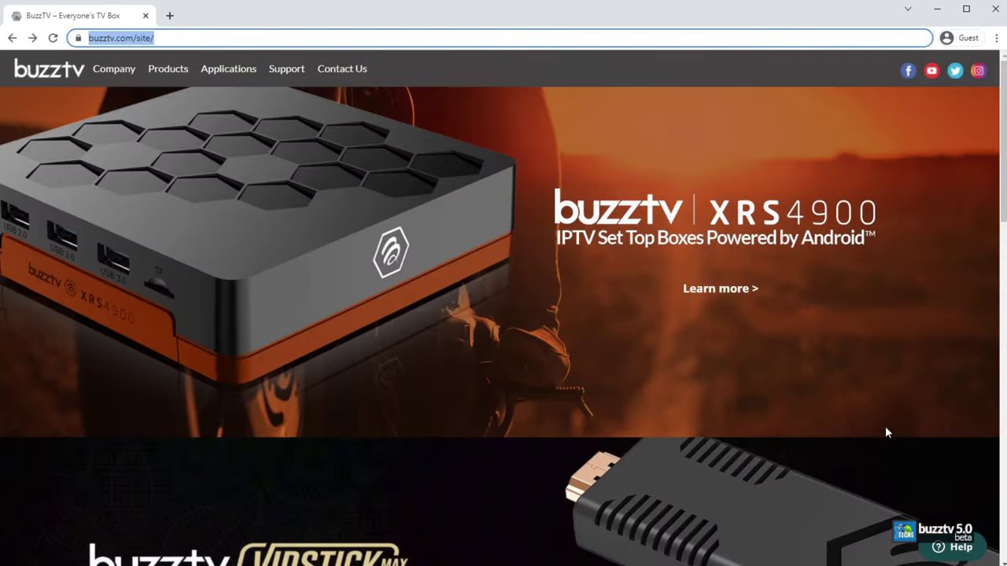
Step: Open the Help chat form on the buzztv.com home page
{"action": "left_click", "coordinate": [931, 552]}
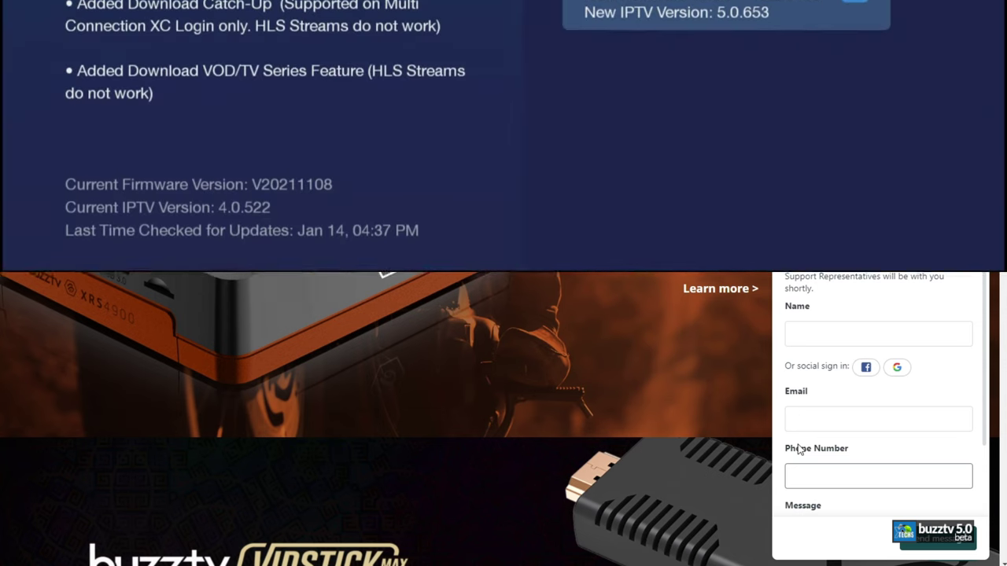
Step: Switch to BuzzTV System Update and start the upgrade to beta firmware 20220106 with IPTV version 5.0.653
{"action": "key", "text": "Right"}
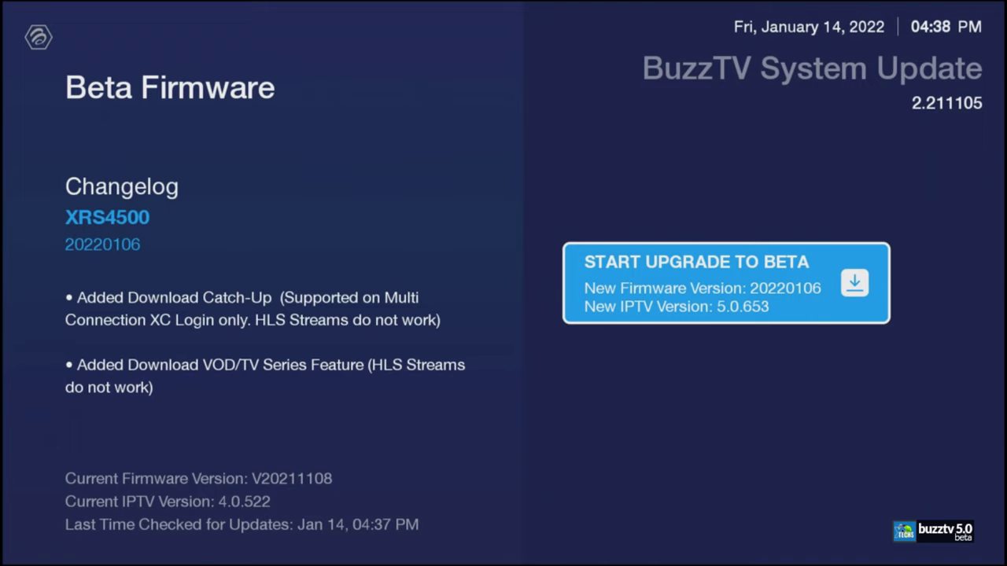
{"action": "key", "text": "Return"}
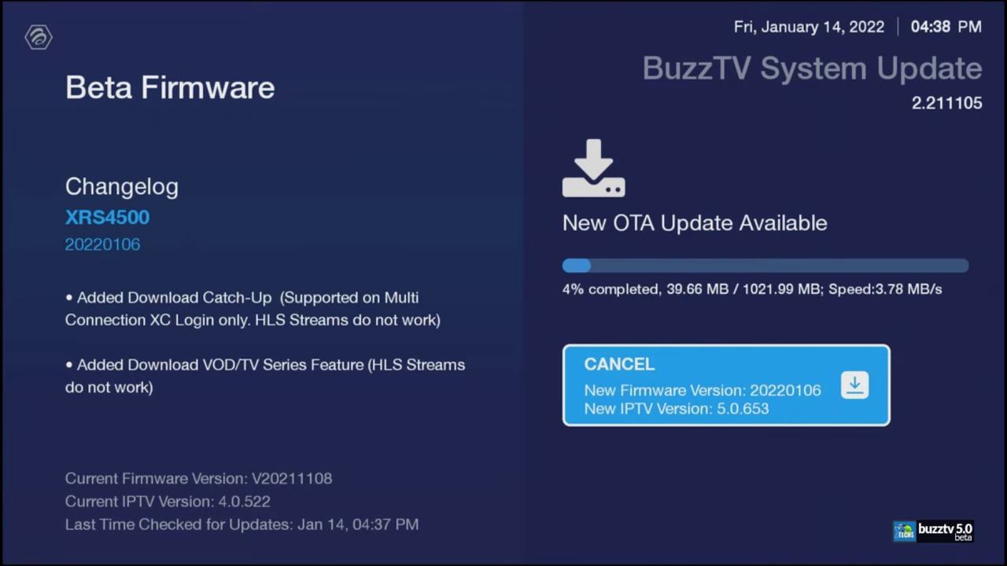
Step: Read the full changelog of beta firmware 20220106 while the update downloads
{"action": "scroll", "coordinate": [233, 340], "scroll_direction": "up", "scroll_amount": 5}
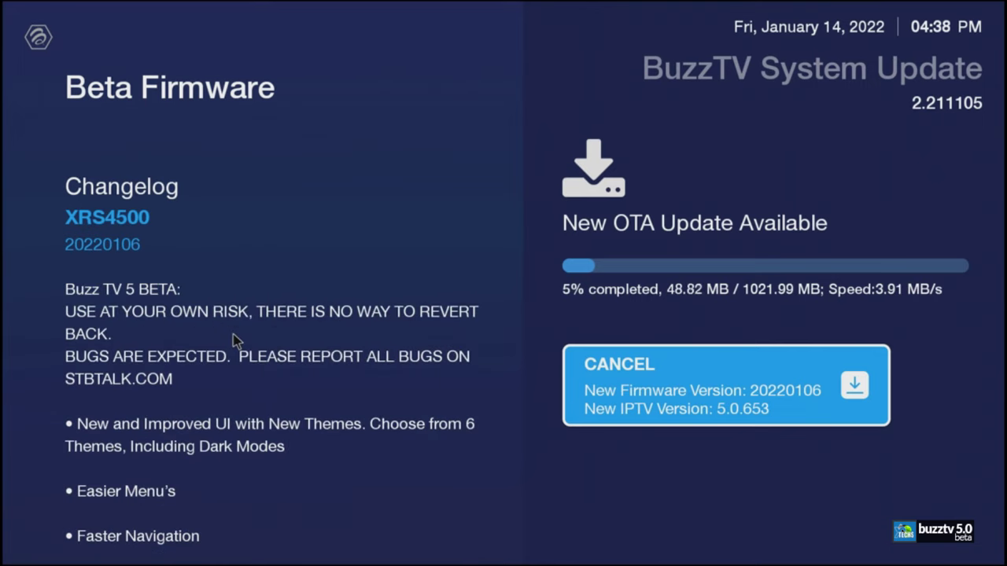
{"action": "scroll", "coordinate": [233, 340], "scroll_direction": "down", "scroll_amount": 3}
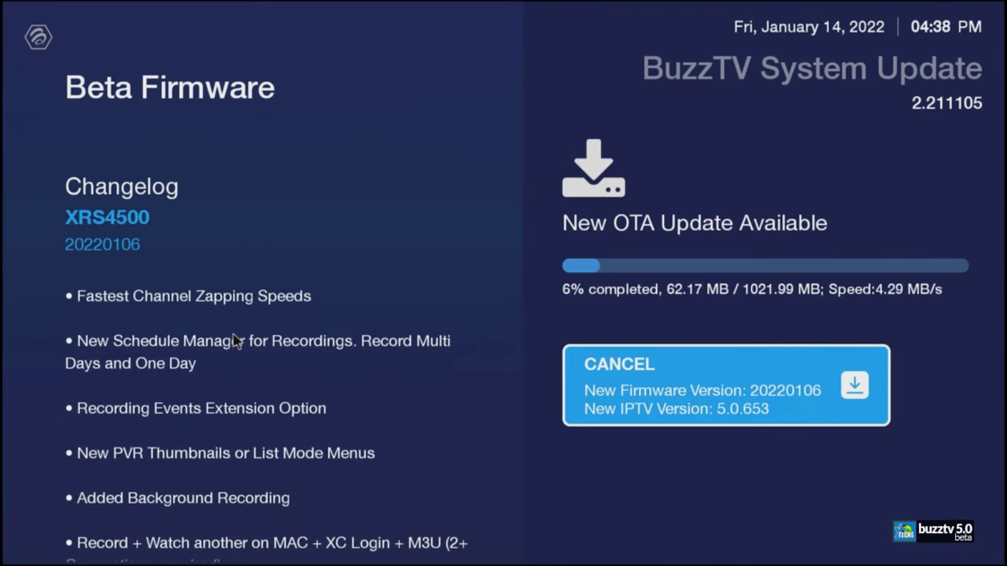
{"action": "scroll", "coordinate": [233, 340], "scroll_direction": "down", "scroll_amount": 2}
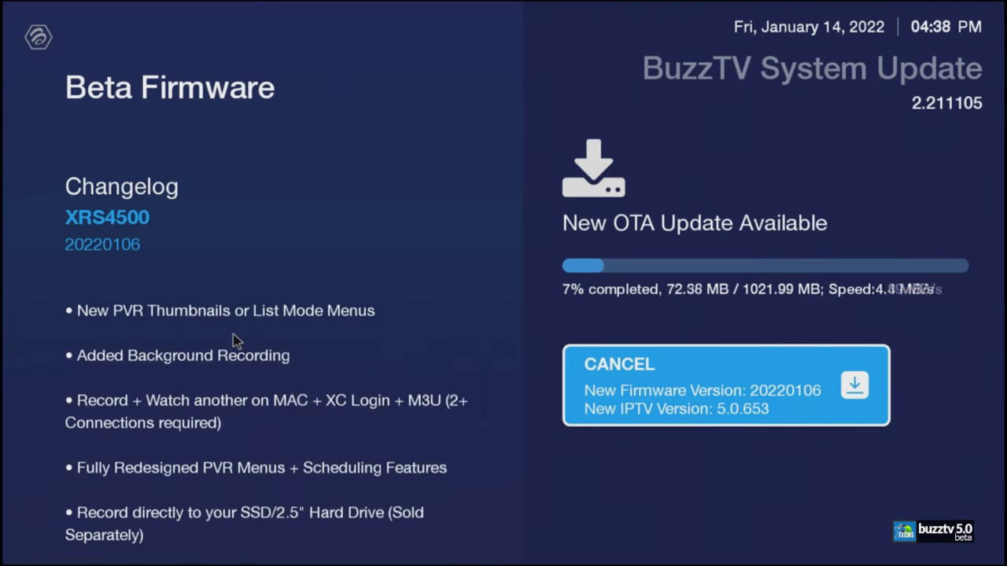
{"action": "scroll", "coordinate": [233, 339], "scroll_direction": "down", "scroll_amount": 2}
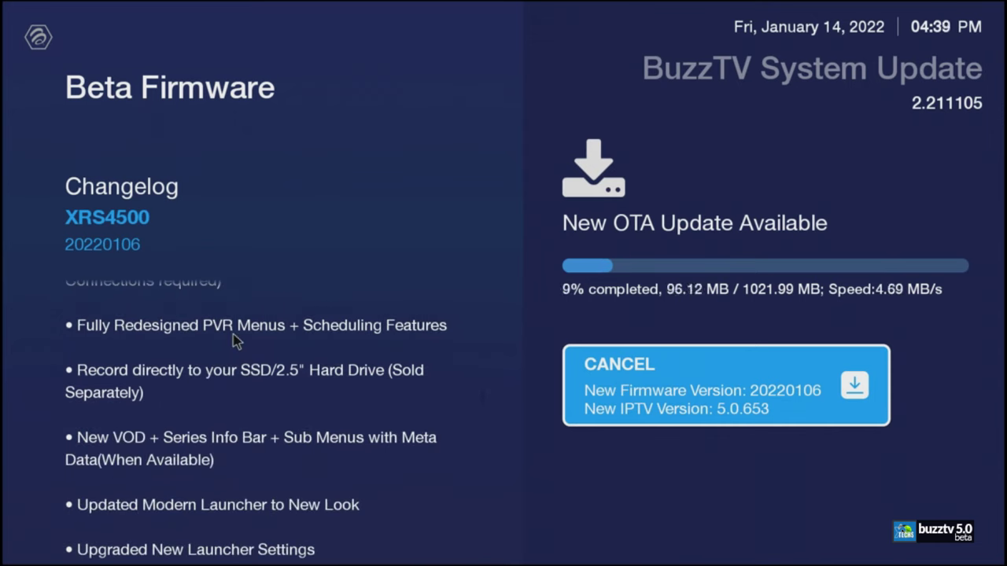
{"action": "scroll", "coordinate": [232, 340], "scroll_direction": "down", "scroll_amount": 2}
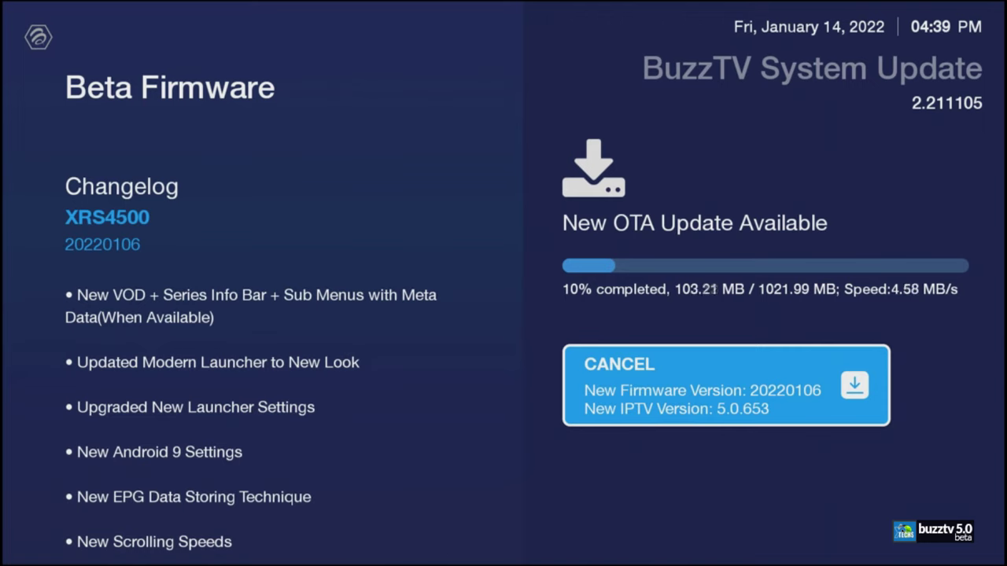
{"action": "scroll", "coordinate": [233, 340], "scroll_direction": "down", "scroll_amount": 2}
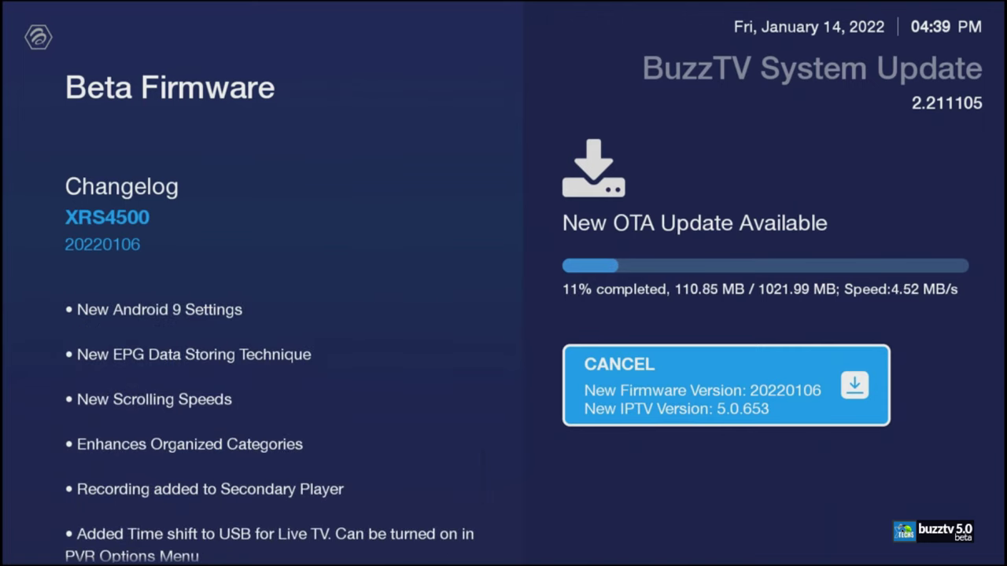
{"action": "scroll", "coordinate": [233, 340], "scroll_direction": "down", "scroll_amount": 2}
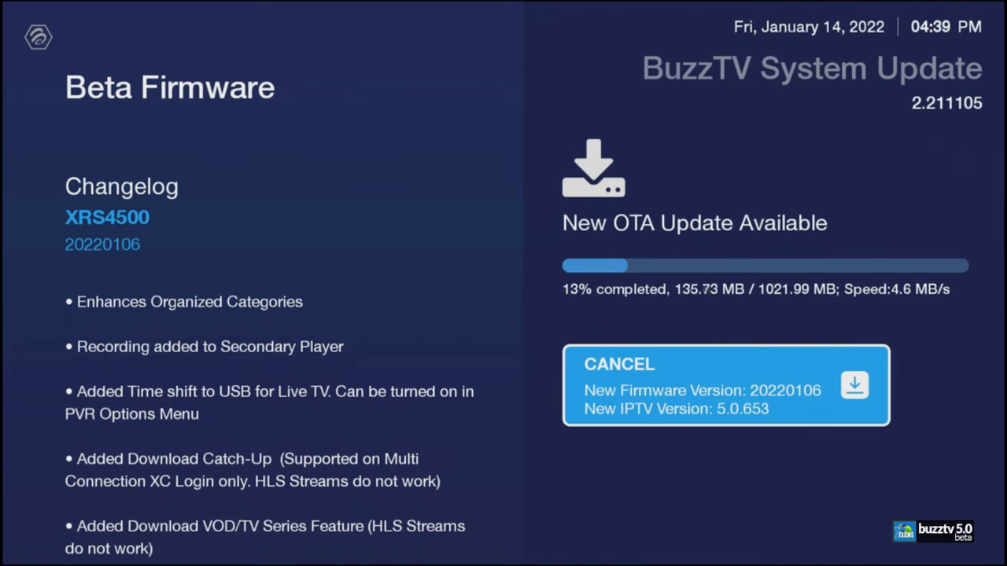
{"action": "scroll", "coordinate": [233, 340], "scroll_direction": "down", "scroll_amount": 2}
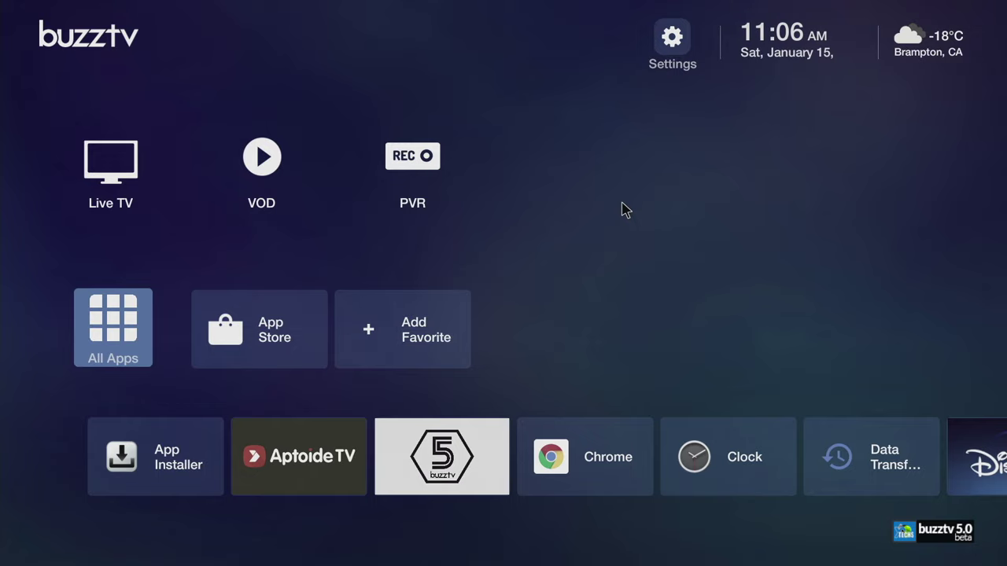
Step: Look over the Live TV, VOD and PVR entries and the row of installed apps on the new launcher's home screen
{"action": "key", "text": "Up"}
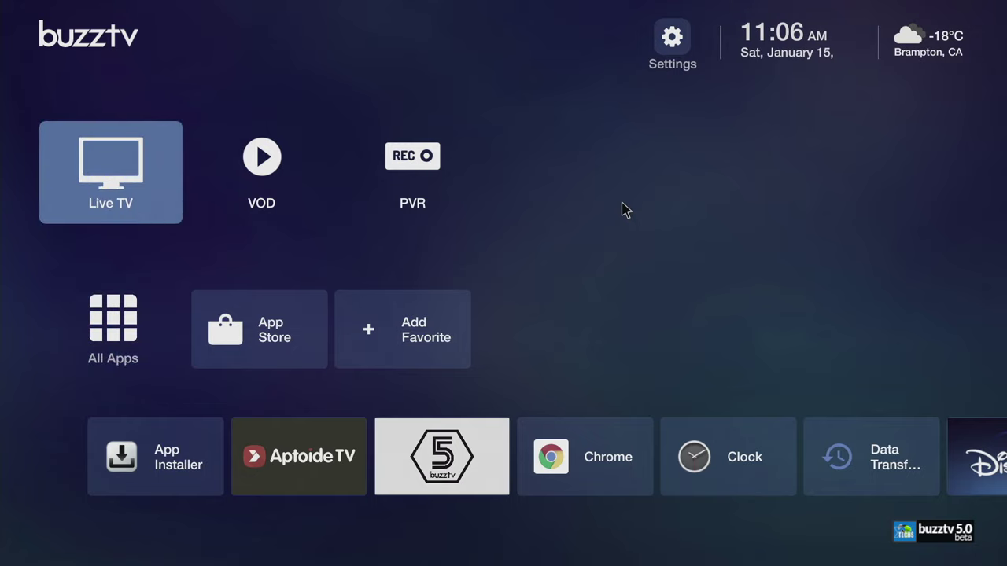
{"action": "key", "text": "Right"}
{"action": "key", "text": "Right"}
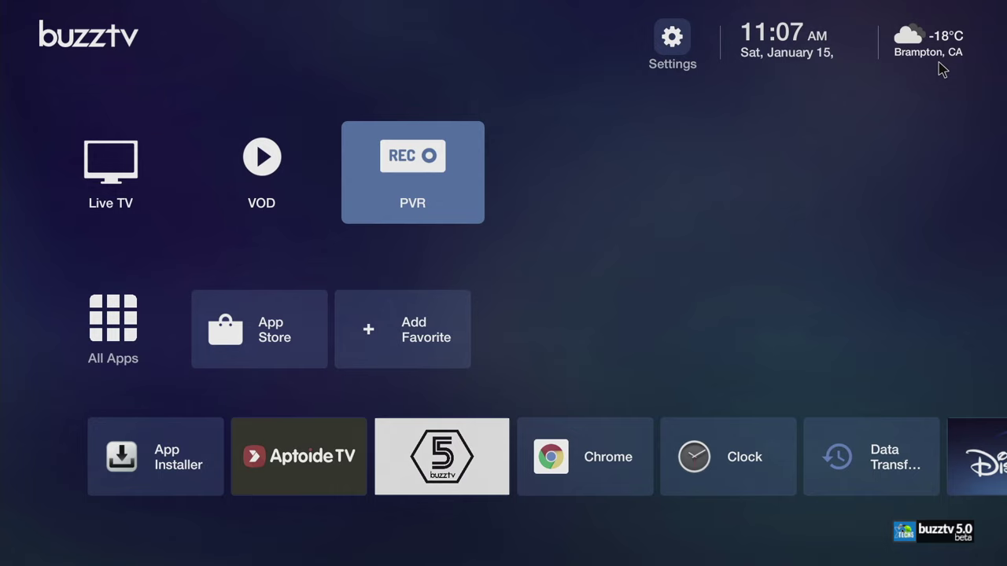
{"action": "key", "text": "Down"}
{"action": "key", "text": "Left"}
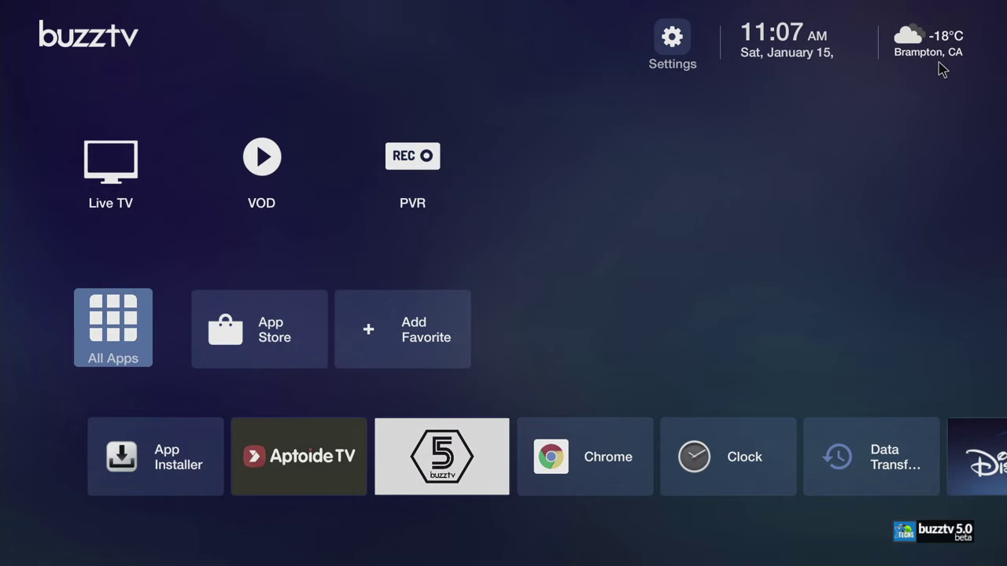
{"action": "key", "text": "Down"}
{"action": "key", "text": "Right"}
{"action": "key", "text": "Right"}
{"action": "key", "text": "Right"}
{"action": "key", "text": "Right"}
{"action": "key", "text": "Right"}
{"action": "key", "text": "Right"}
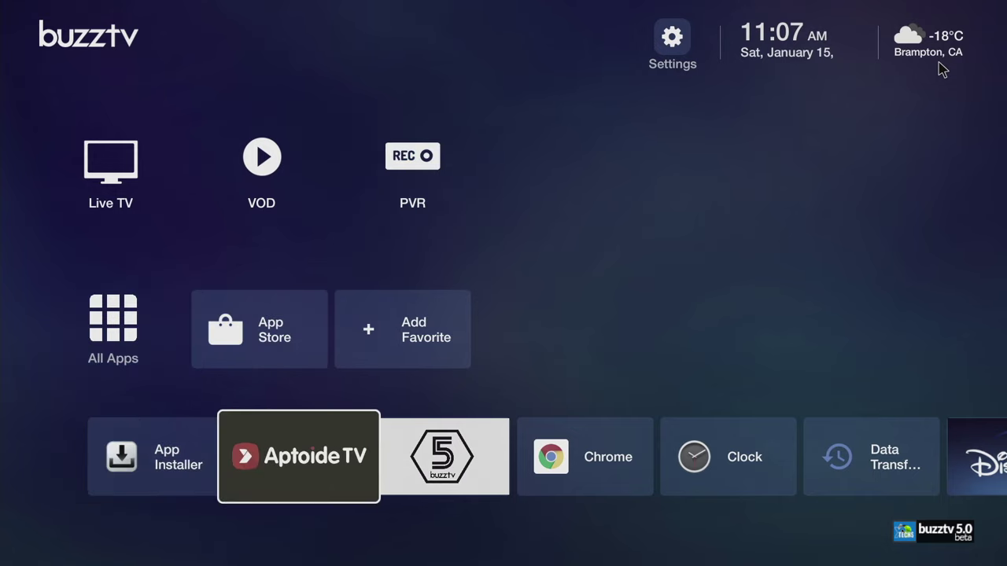
{"action": "key", "text": "Right"}
{"action": "key", "text": "Right"}
{"action": "key", "text": "Left"}
{"action": "key", "text": "Left"}
{"action": "key", "text": "Left"}
{"action": "key", "text": "Left"}
{"action": "key", "text": "Left"}
{"action": "key", "text": "Left"}
{"action": "key", "text": "Left"}
{"action": "key", "text": "Left"}
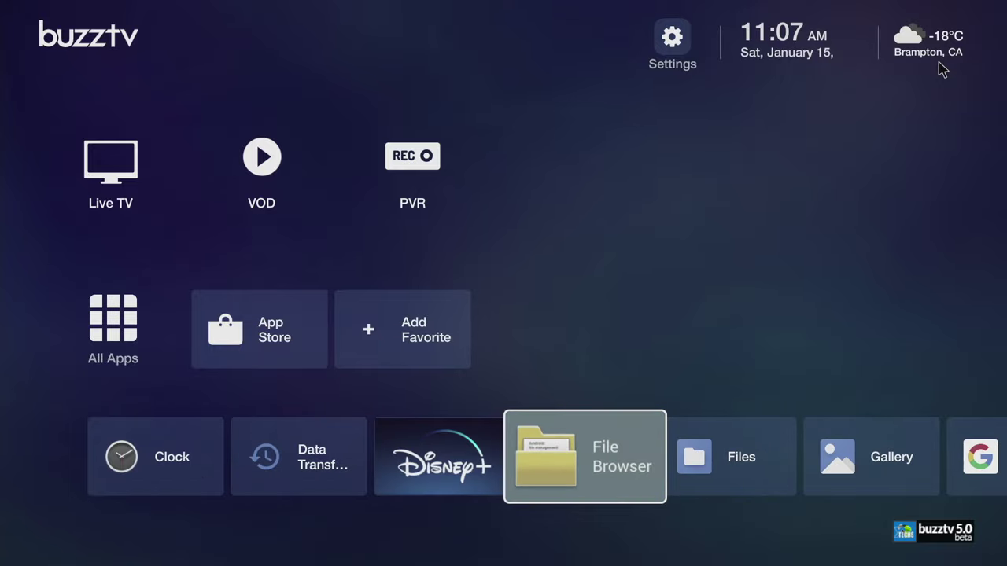
Step: Open All Apps, look through the grid of installed apps and return to the home screen
{"action": "key", "text": "Up"}
{"action": "key", "text": "Left"}
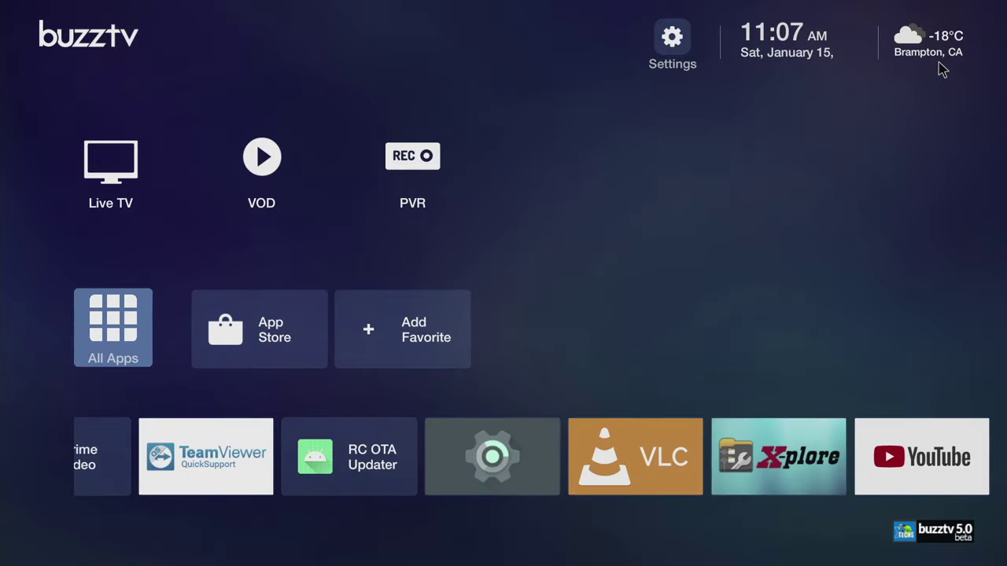
{"action": "key", "text": "Return"}
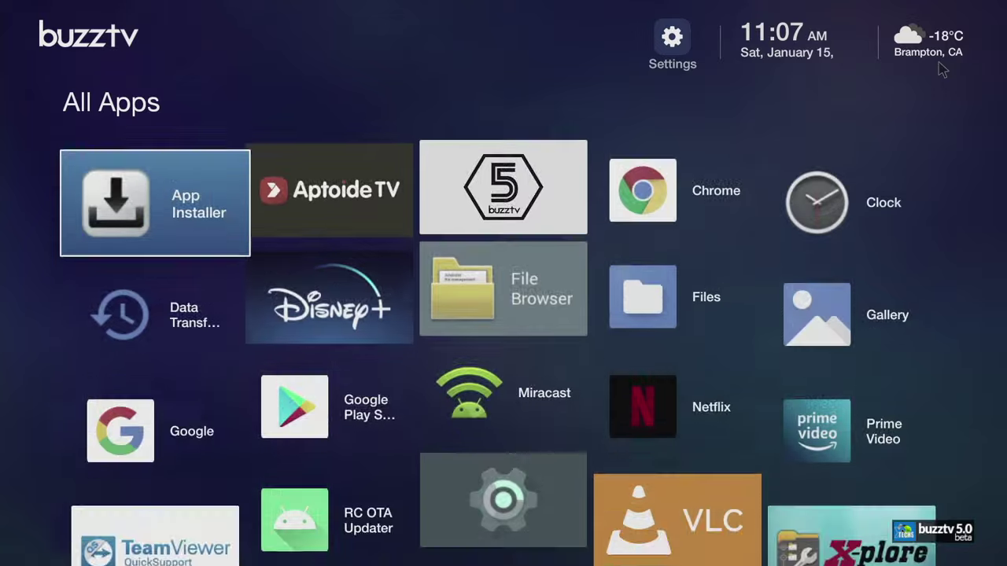
{"action": "key", "text": "Down"}
{"action": "key", "text": "Down"}
{"action": "key", "text": "Down"}
{"action": "key", "text": "Up"}
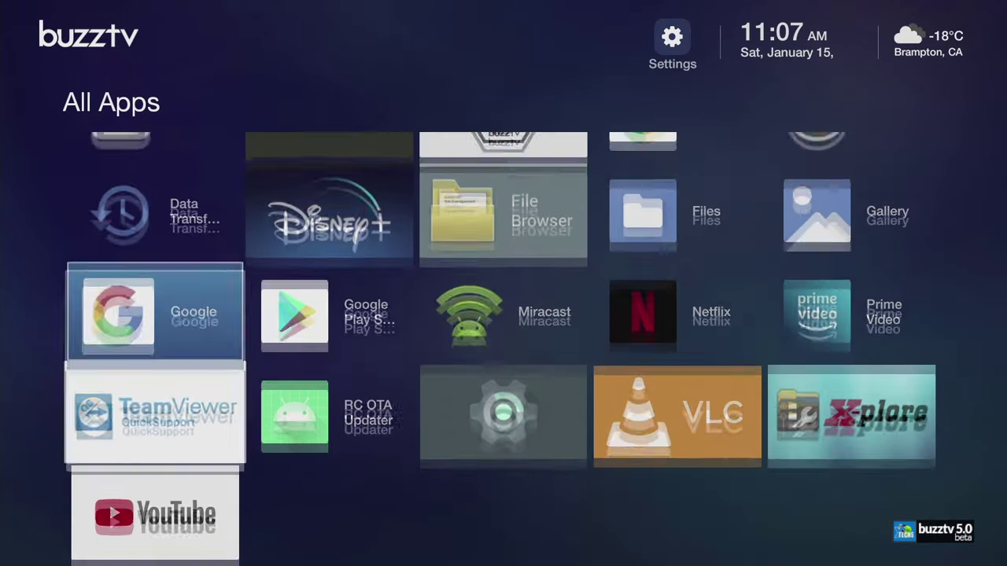
{"action": "key", "text": "Up"}
{"action": "key", "text": "Escape"}
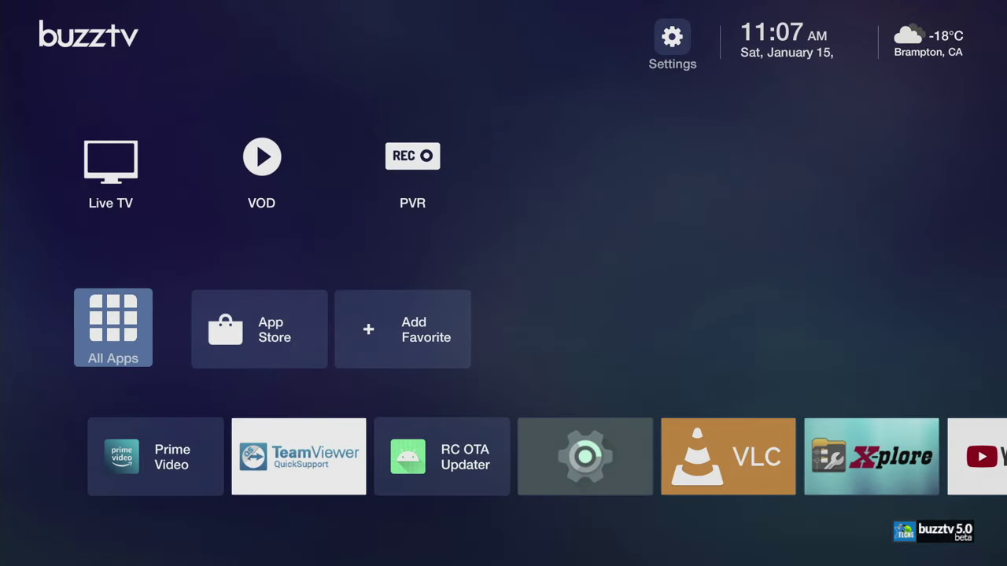
Step: Browse the home screen's app row back to App Installer at its start
{"action": "key", "text": "Down"}
{"action": "key", "text": "Left"}
{"action": "key", "text": "Left"}
{"action": "key", "text": "Left"}
{"action": "key", "text": "Left"}
{"action": "key", "text": "Left"}
{"action": "key", "text": "Left"}
{"action": "key", "text": "Left"}
{"action": "key", "text": "Left"}
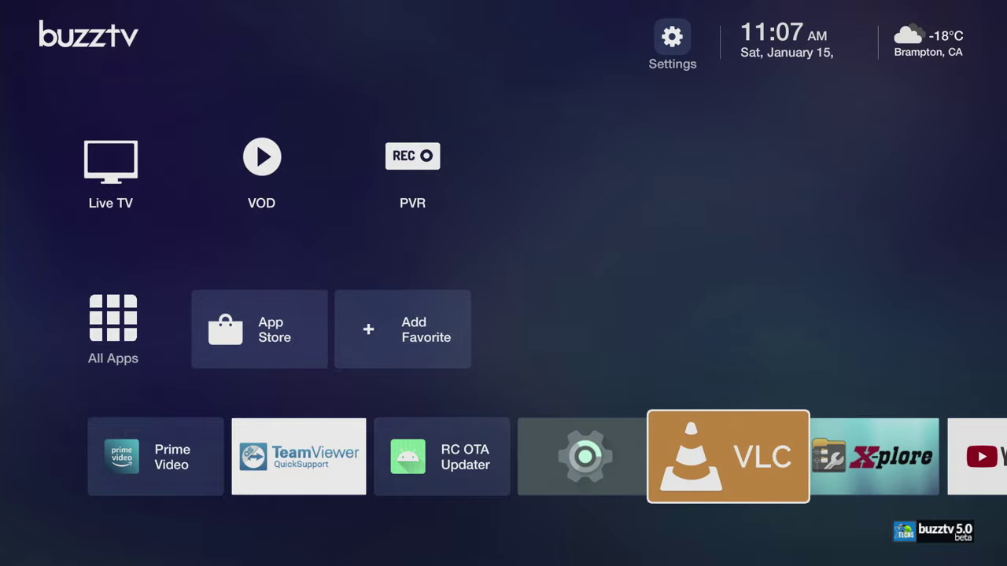
{"action": "key", "text": "Left"}
{"action": "key", "text": "Left"}
{"action": "key", "text": "Left"}
{"action": "key", "text": "Left"}
{"action": "key", "text": "Left"}
{"action": "key", "text": "Left"}
{"action": "key", "text": "Left"}
{"action": "key", "text": "Left"}
{"action": "key", "text": "Left"}
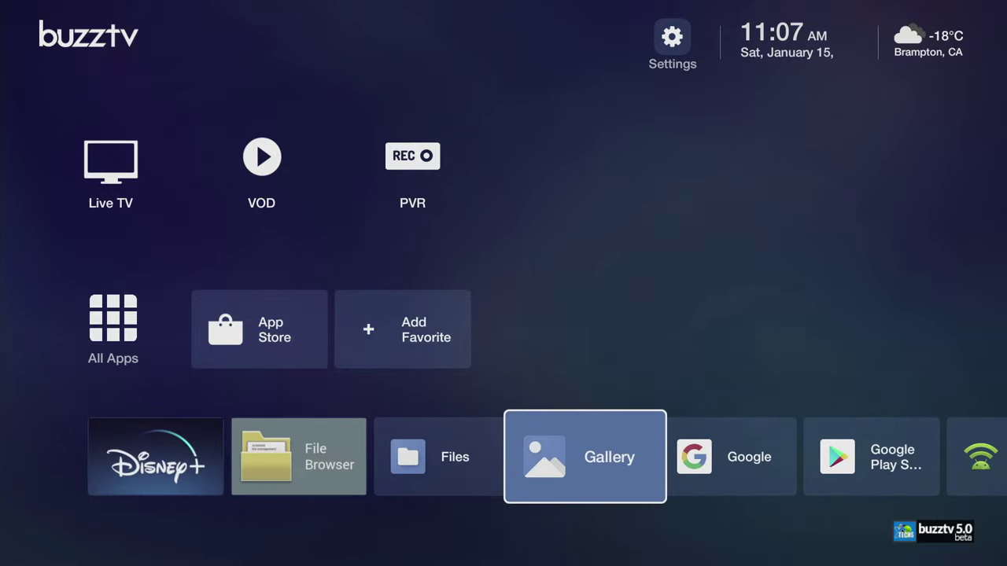
{"action": "key", "text": "Left"}
{"action": "key", "text": "Left"}
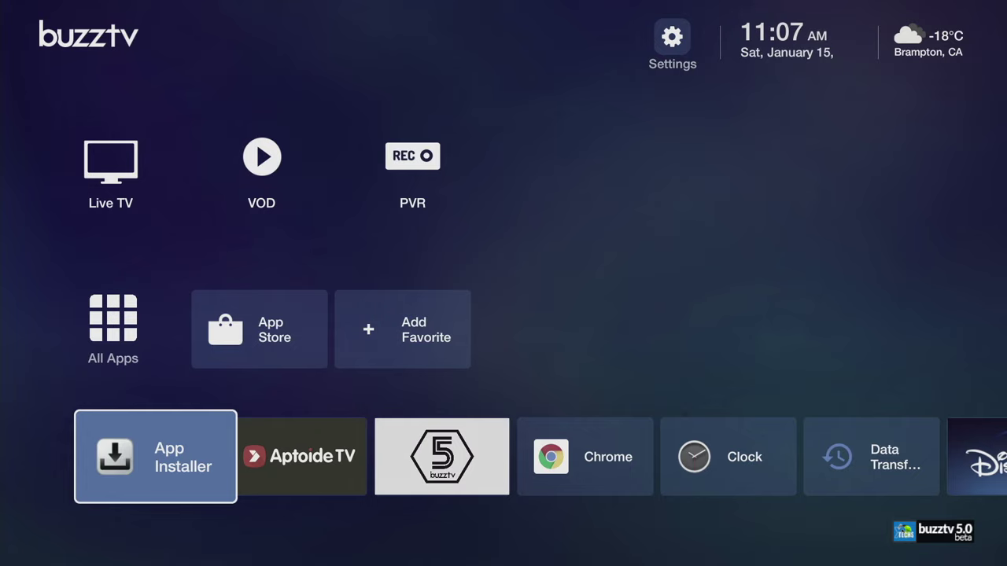
Step: Add Disney+ to the home screen's favorite apps and return to the home screen
{"action": "key", "text": "Up"}
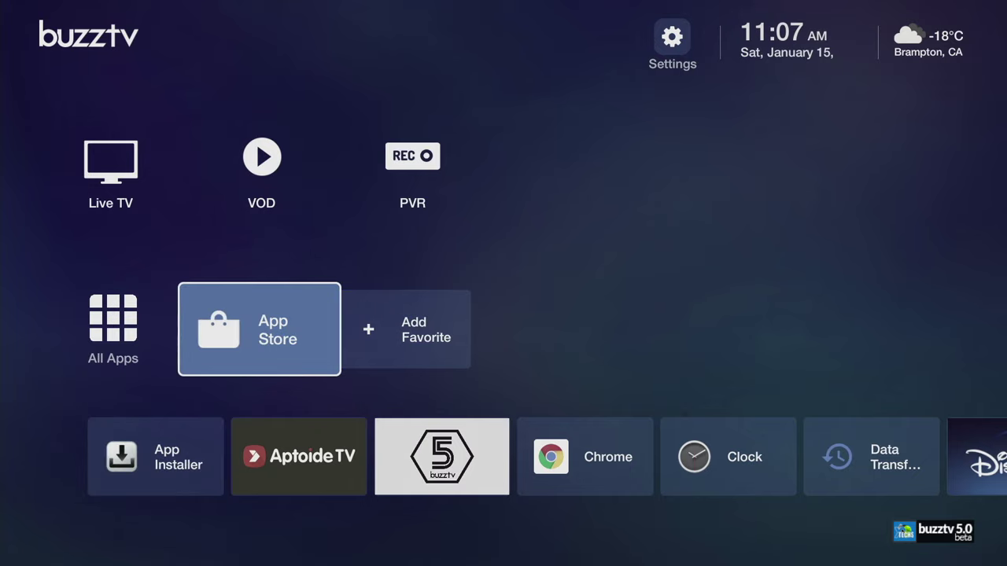
{"action": "key", "text": "Right"}
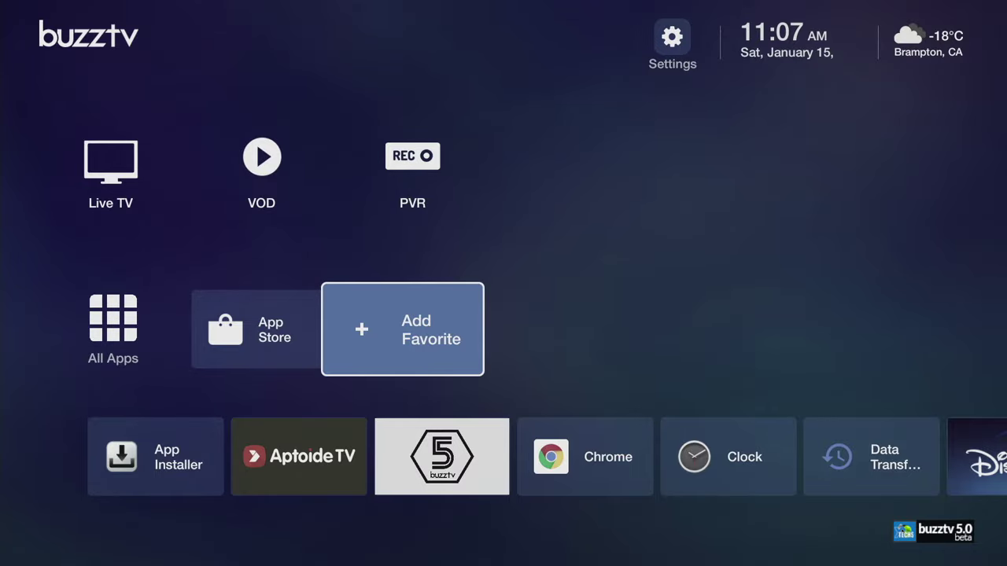
{"action": "key", "text": "Return"}
{"action": "key", "text": "Down"}
{"action": "key", "text": "Right"}
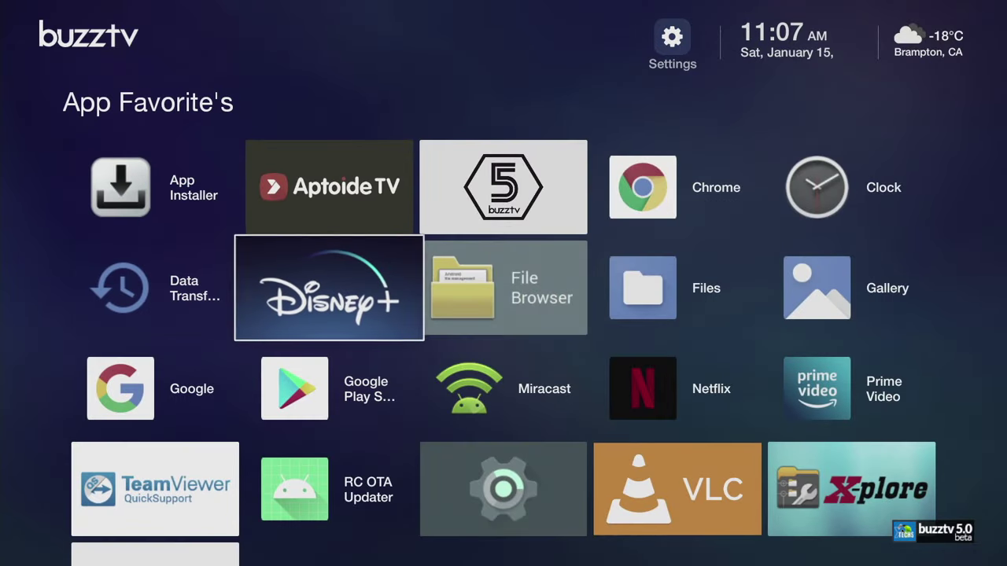
{"action": "key", "text": "Return"}
{"action": "key", "text": "Left"}
{"action": "key", "text": "Return"}
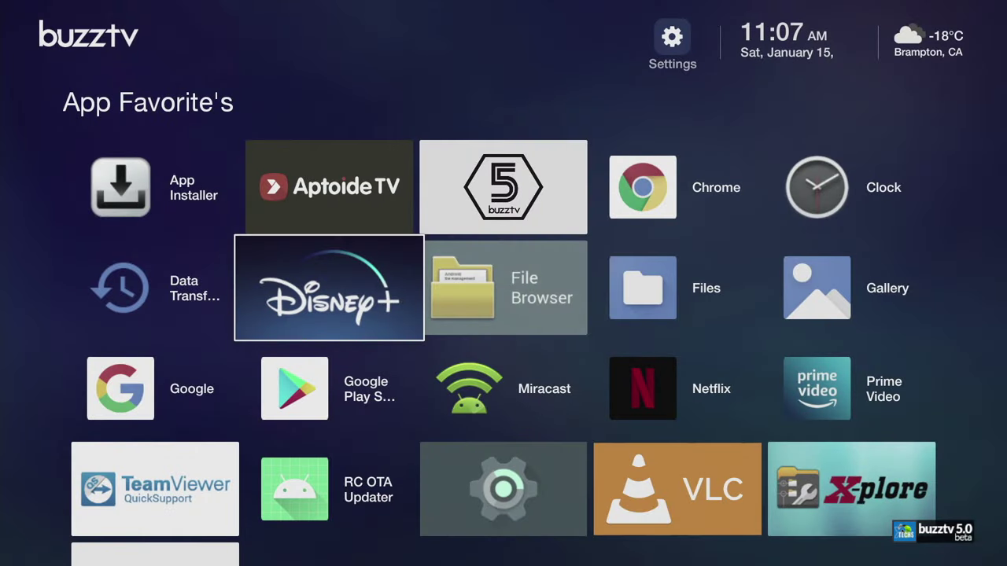
{"action": "key", "text": "Left"}
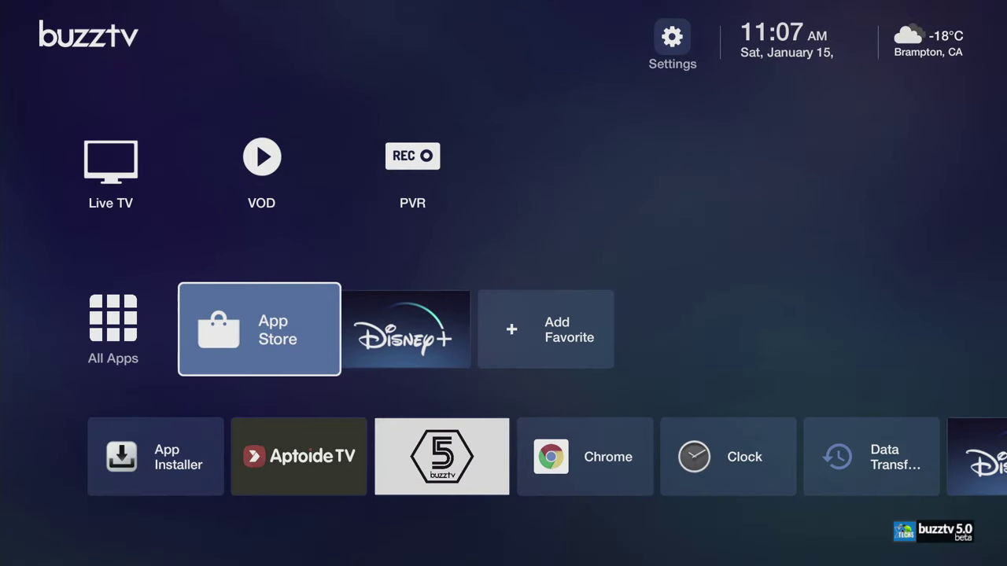
Step: View the Move, Remove Shortcut and Uninstall options of the Disney+ favorite, and close them without choosing one
{"action": "key", "text": "Right"}
{"action": "key", "text": "Return"}
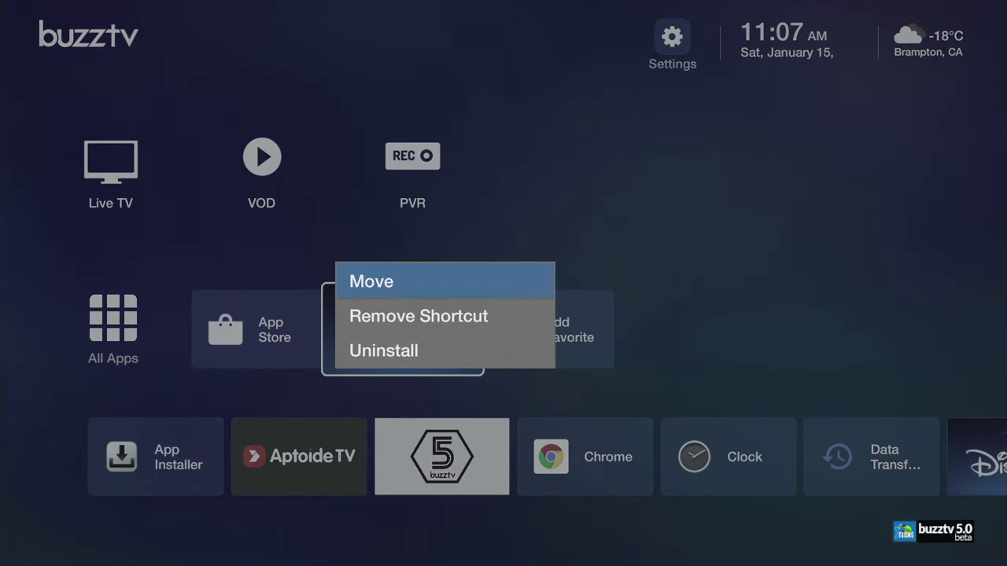
{"action": "key", "text": "Down"}
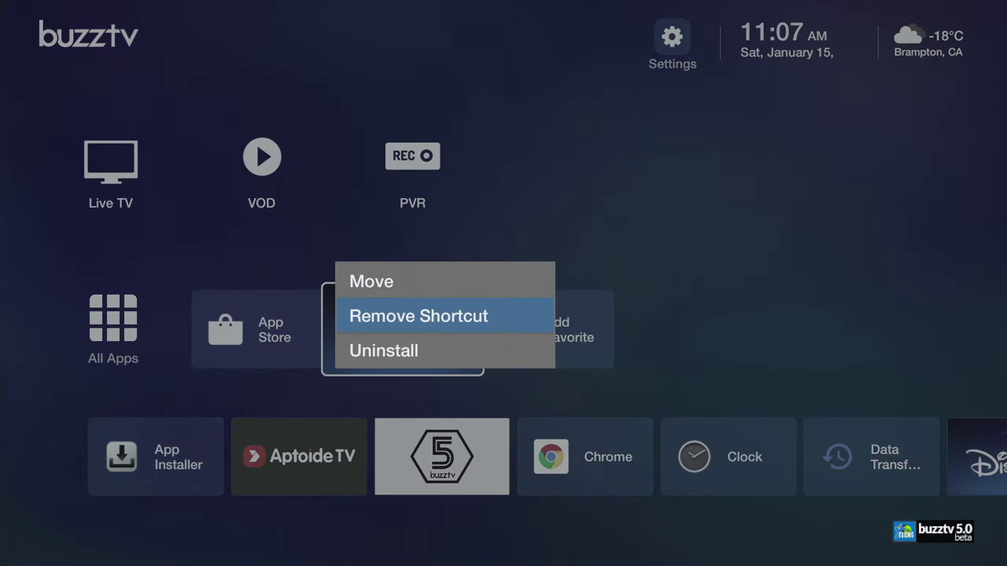
{"action": "key", "text": "Down"}
{"action": "key", "text": "Escape"}
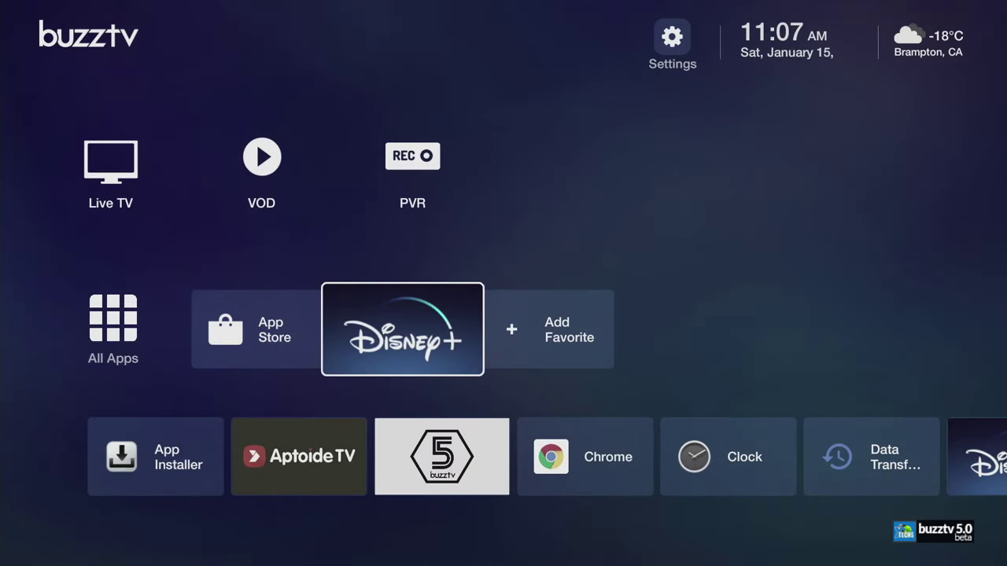
Step: Open the launcher's quick settings from the home screen
{"action": "key", "text": "Left"}
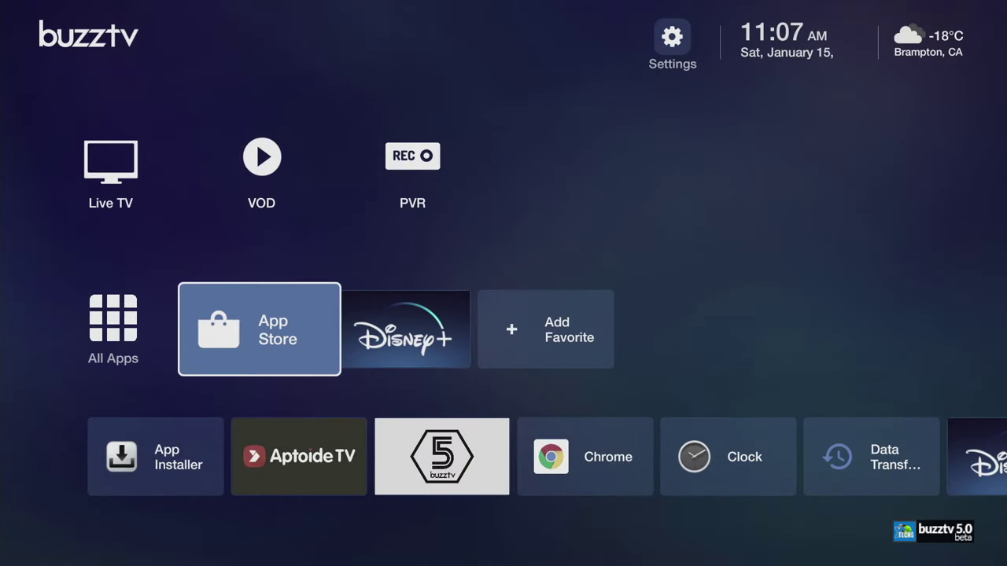
{"action": "key", "text": "Left"}
{"action": "key", "text": "Up"}
{"action": "key", "text": "Up"}
{"action": "key", "text": "Return"}
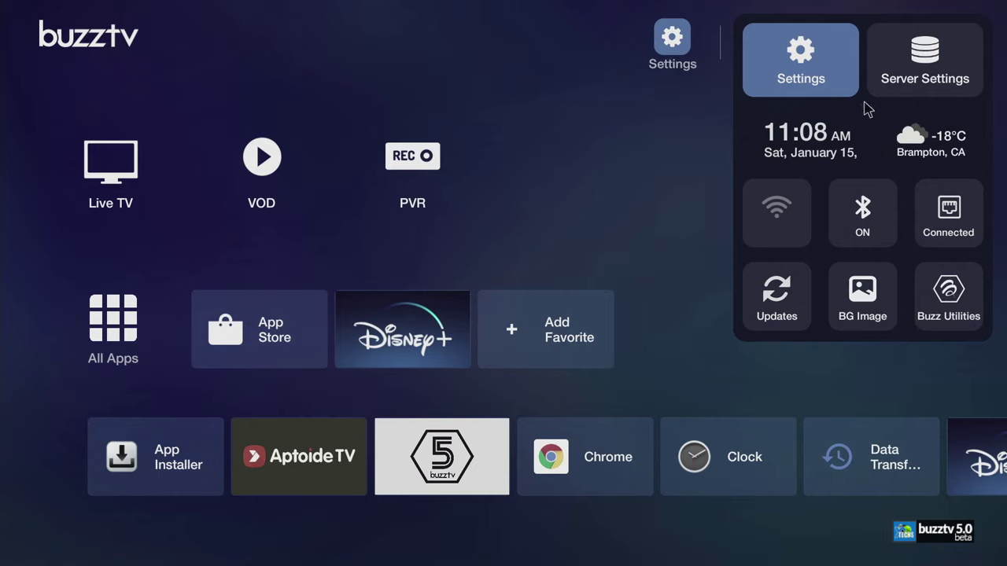
Step: Examine the quick settings tiles from Server Settings through the Wi-Fi, Bluetooth and Ethernet connections to Buzz Utilities
{"action": "key", "text": "Right"}
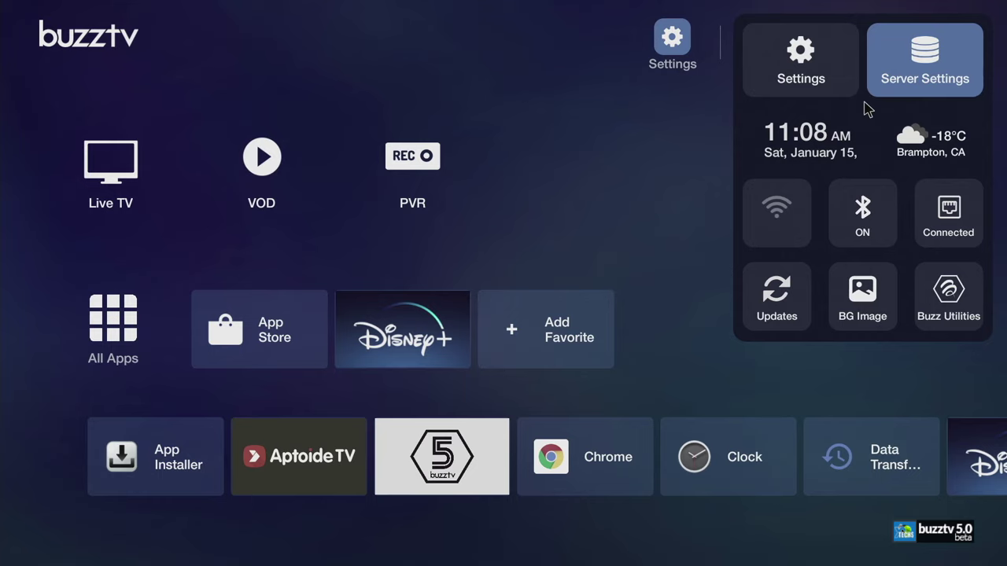
{"action": "key", "text": "Down"}
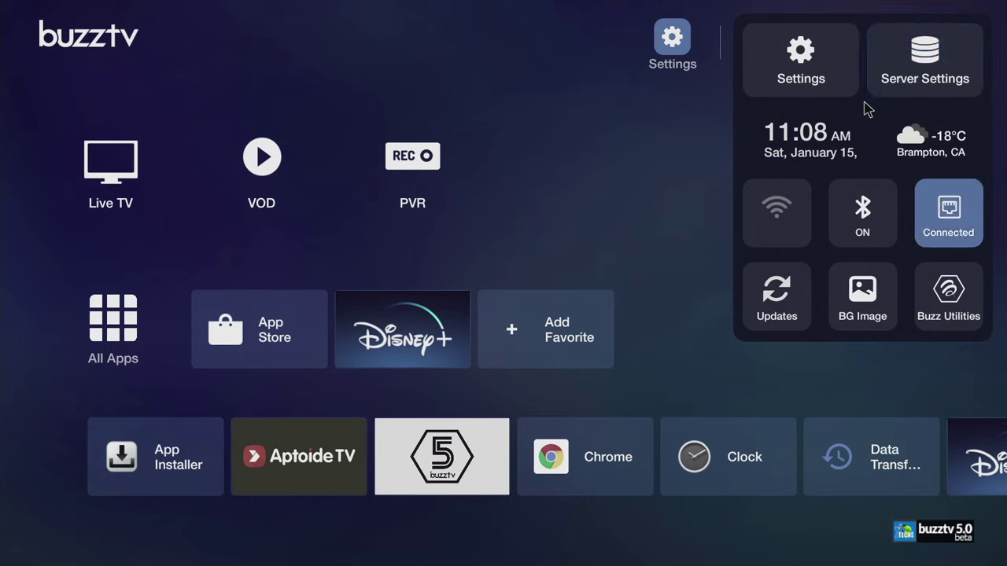
{"action": "key", "text": "Left"}
{"action": "key", "text": "Left"}
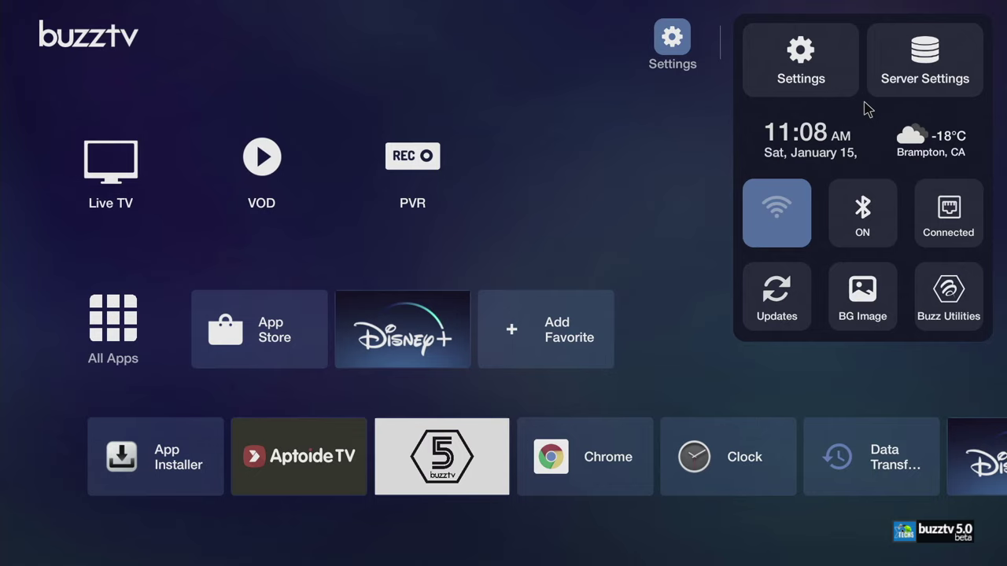
{"action": "key", "text": "Right"}
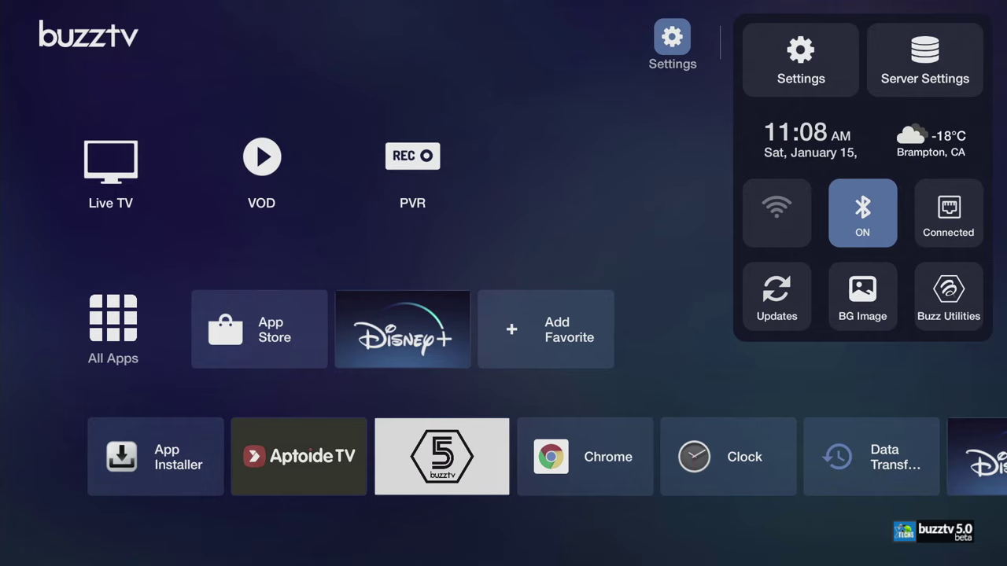
{"action": "key", "text": "Right"}
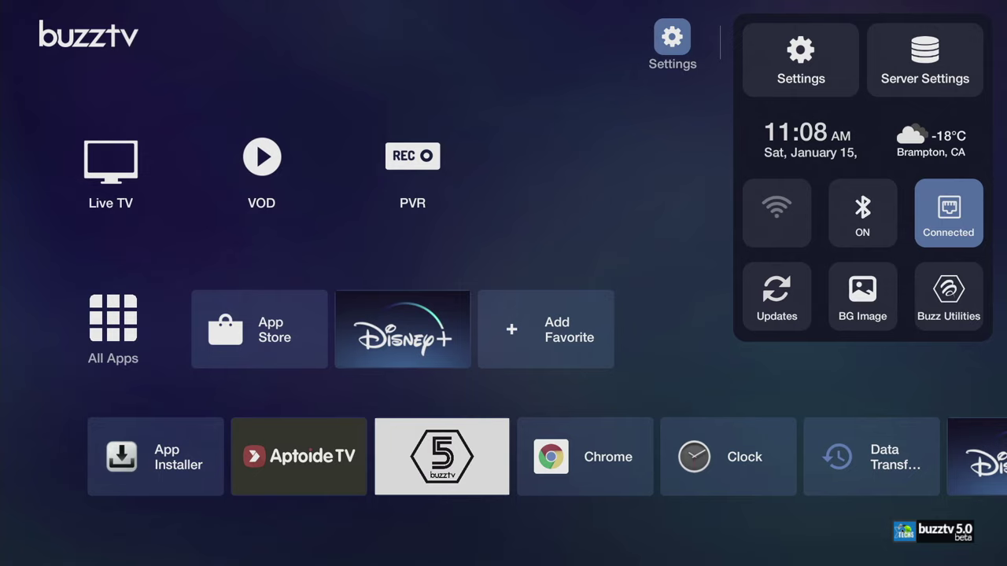
{"action": "key", "text": "Down"}
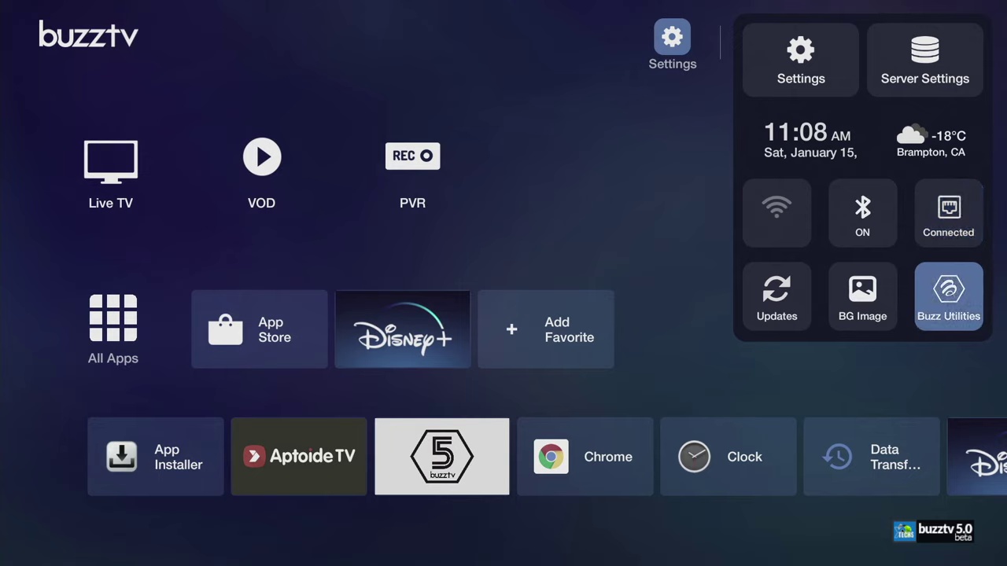
Step: Allow Buzz TV 5 to access photos, media and files, and set the first maxresdefau… forest river picture as the home screen background
{"action": "key", "text": "Left"}
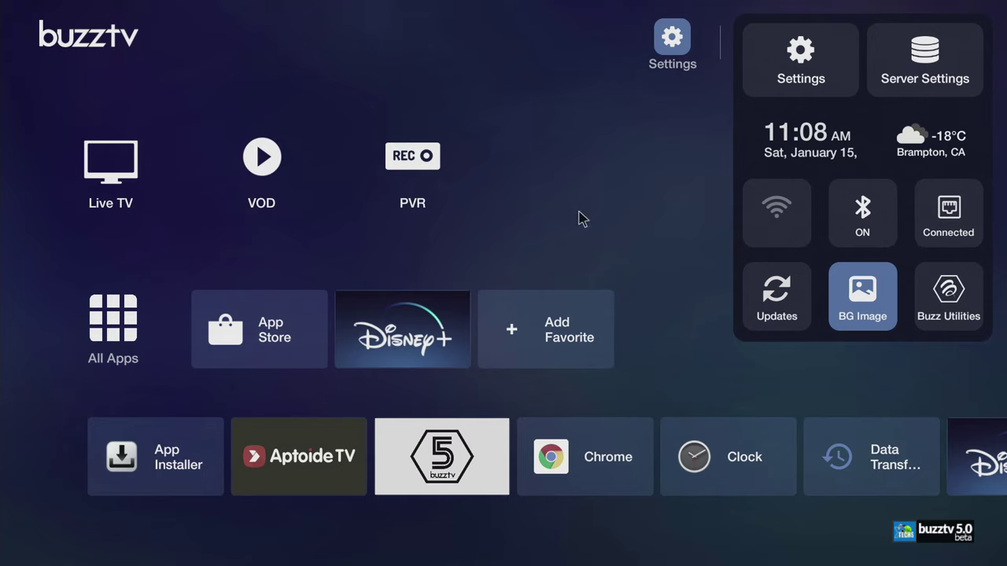
{"action": "key", "text": "Left"}
{"action": "key", "text": "Right"}
{"action": "key", "text": "Return"}
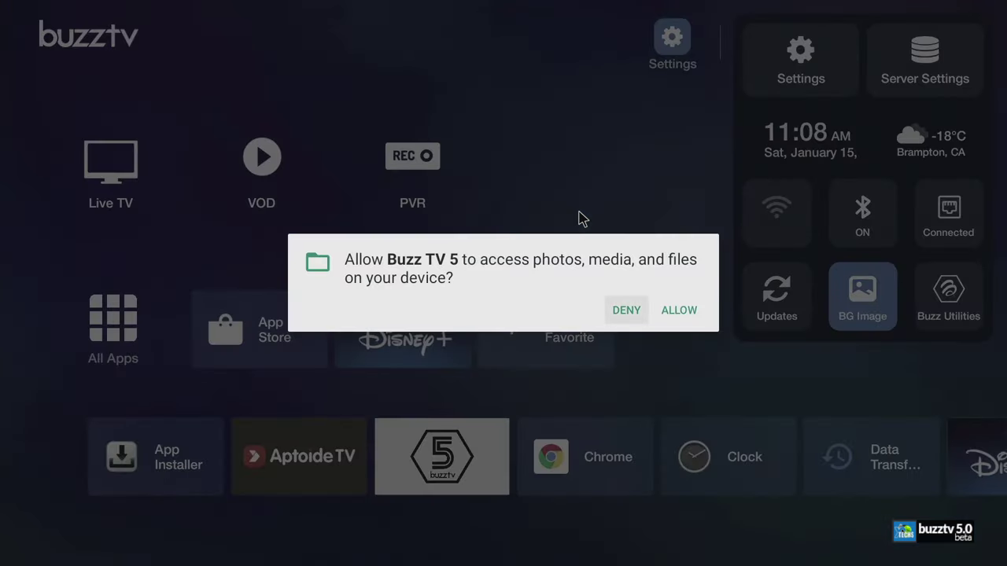
{"action": "key", "text": "Right"}
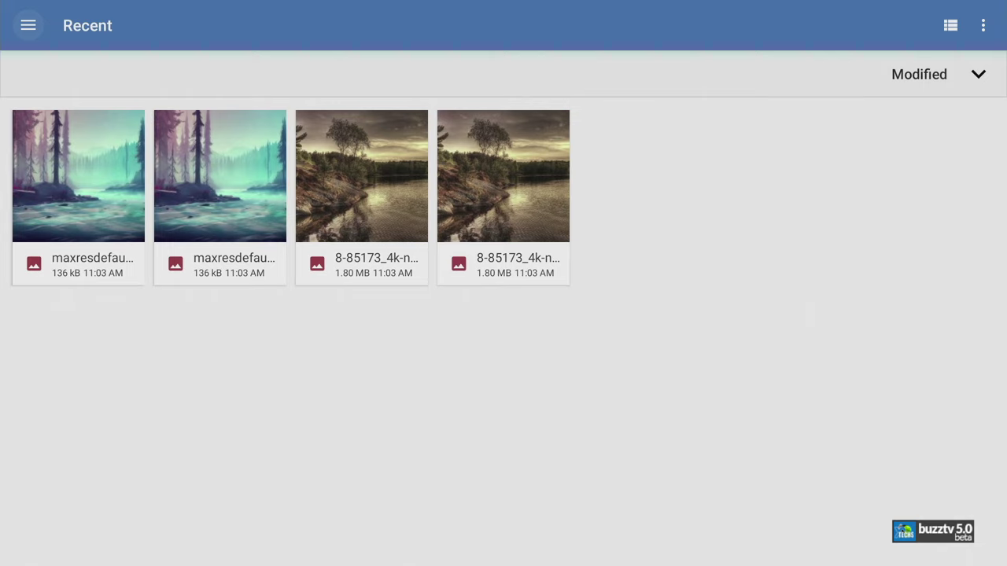
{"action": "left_click", "coordinate": [78, 197]}
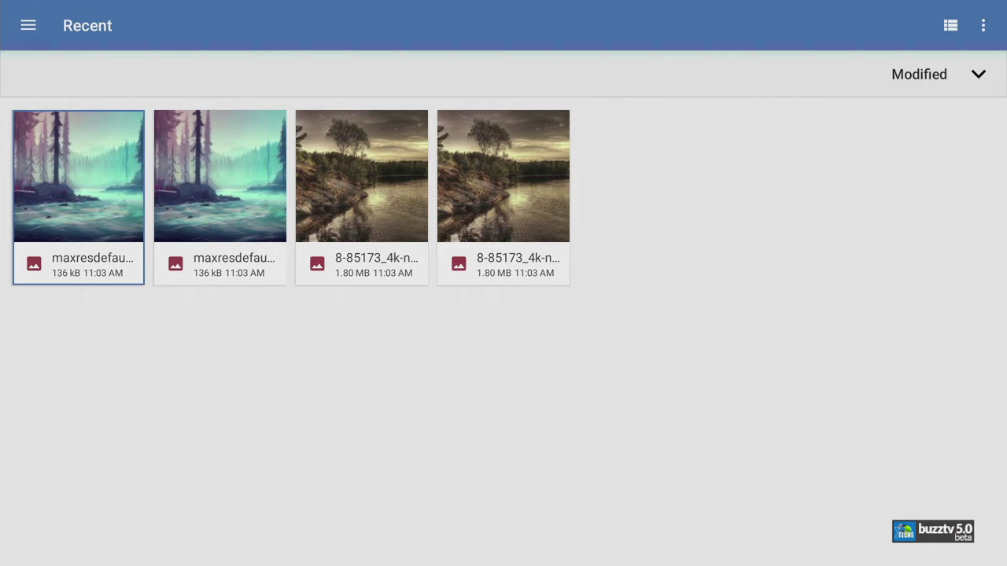
{"action": "key", "text": "Return"}
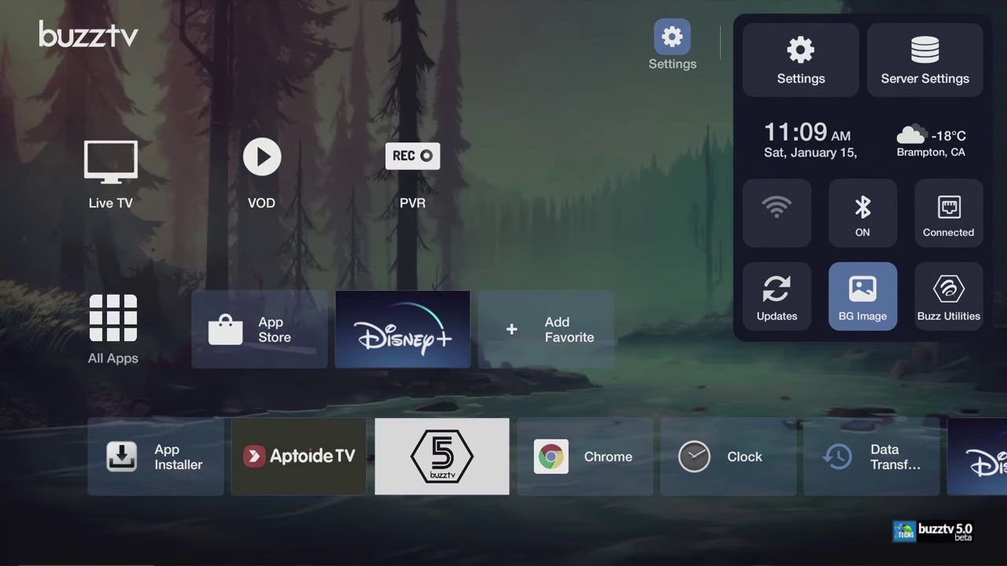
Step: Try the 8-85173_4k-n… lake picture as the background image, and switch back to the maxresdefau… forest river picture
{"action": "key", "text": "Return"}
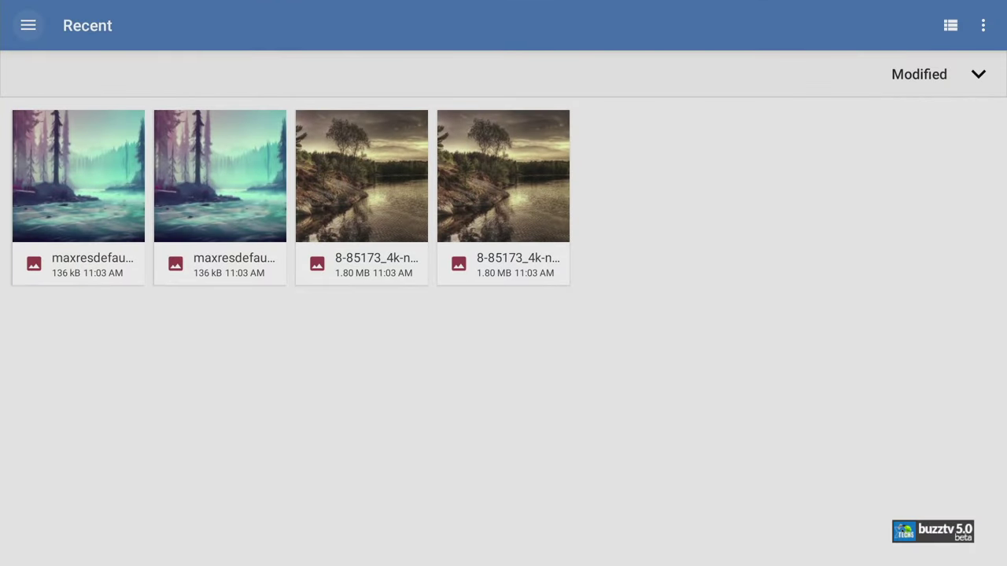
{"action": "key", "text": "Right"}
{"action": "key", "text": "Right"}
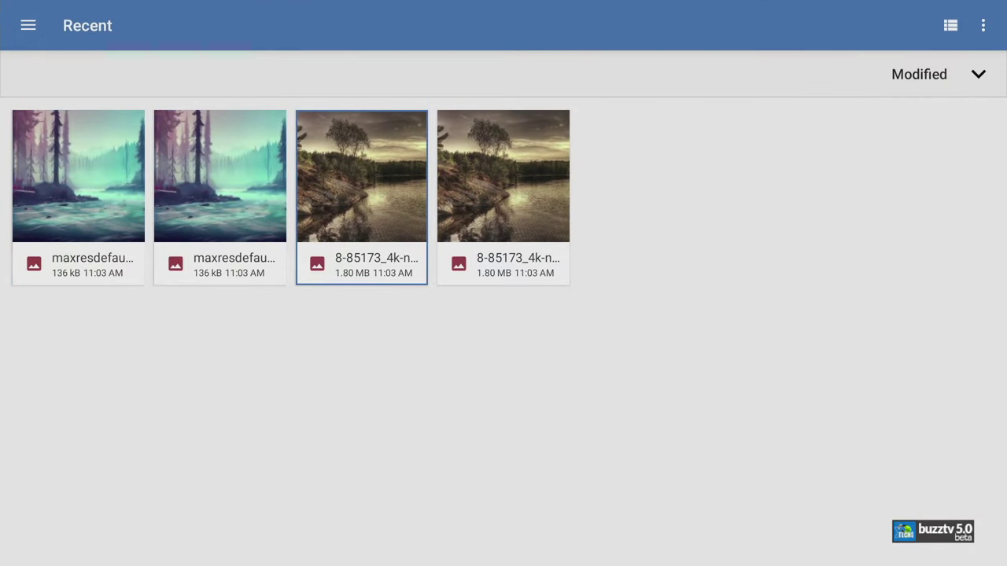
{"action": "key", "text": "Return"}
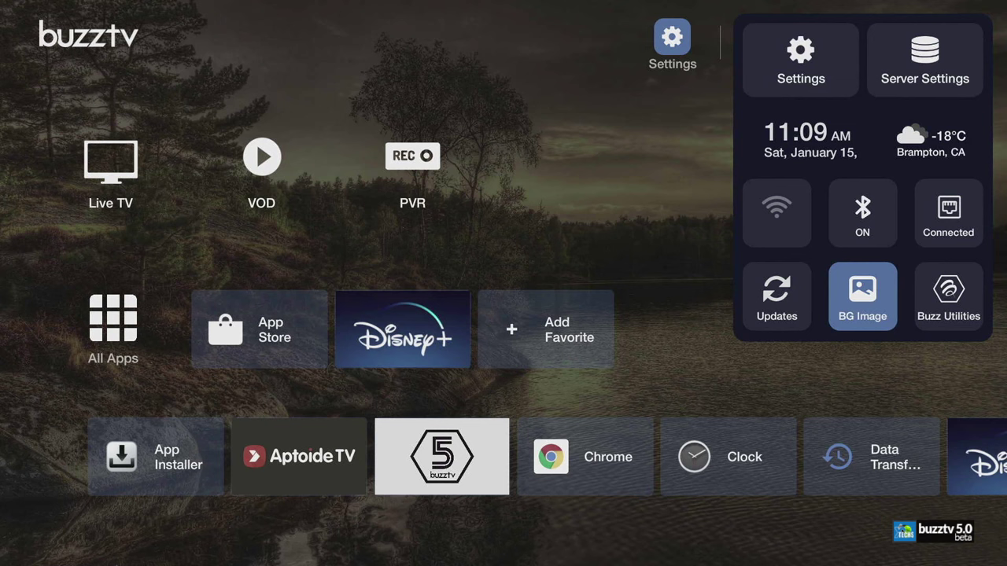
{"action": "key", "text": "Return"}
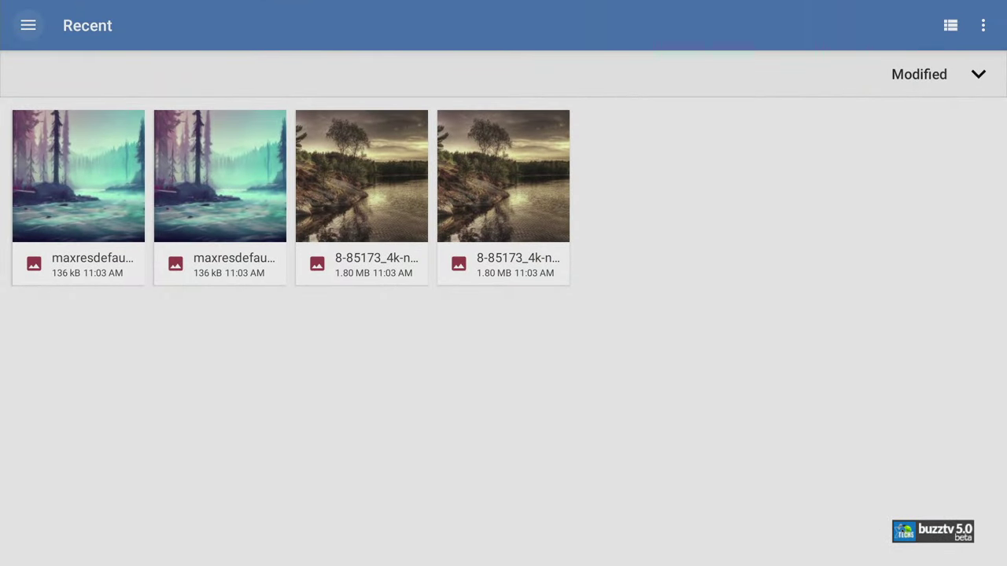
{"action": "key", "text": "Return"}
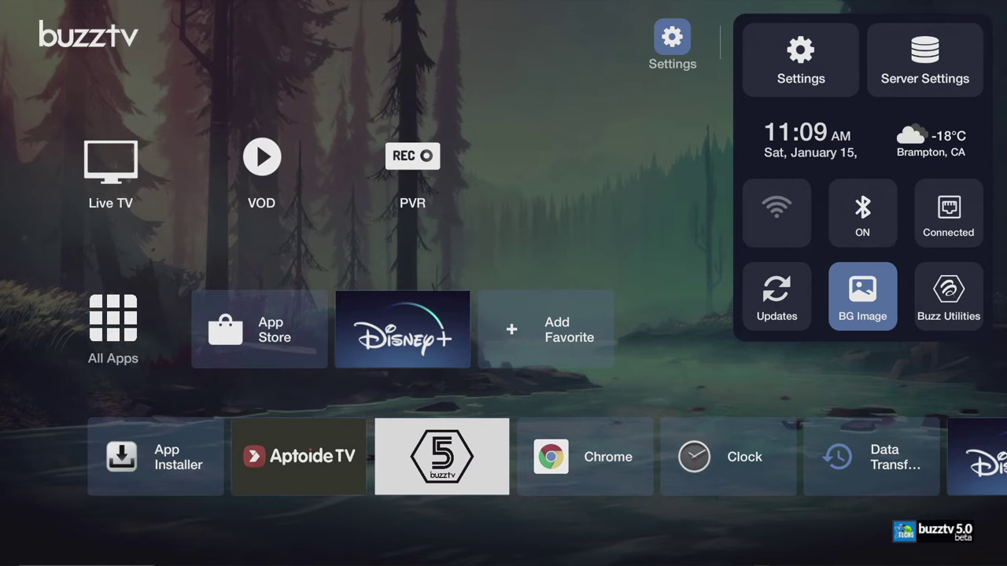
Step: View the firmware update status in BuzzTV System Update from quick settings, and close it
{"action": "key", "text": "Left"}
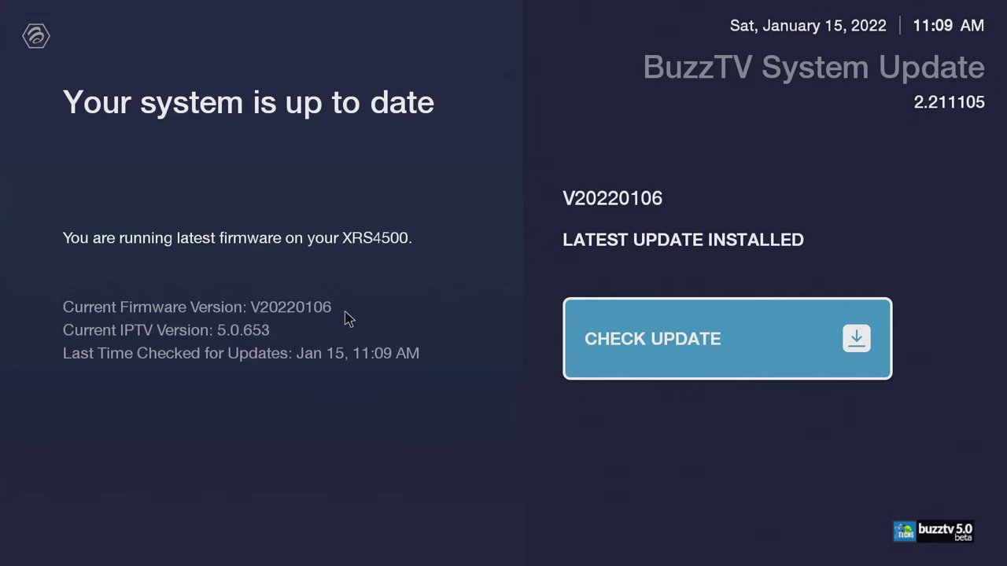
{"action": "key", "text": "Escape"}
{"action": "key", "text": "Escape"}
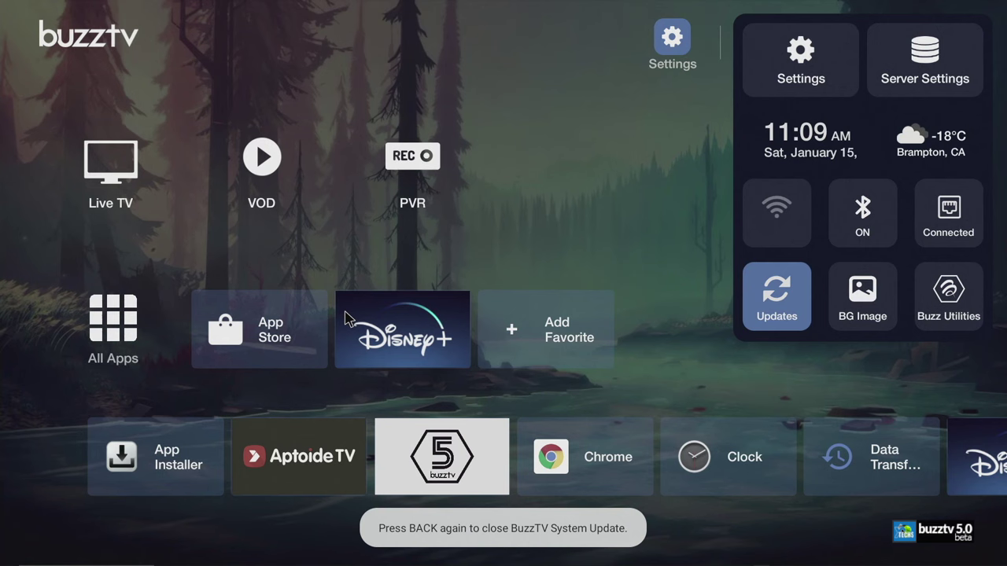
Step: View the options in Buzz Utilities, close it, and highlight Server Settings in quick settings
{"action": "key", "text": "Right"}
{"action": "key", "text": "Right"}
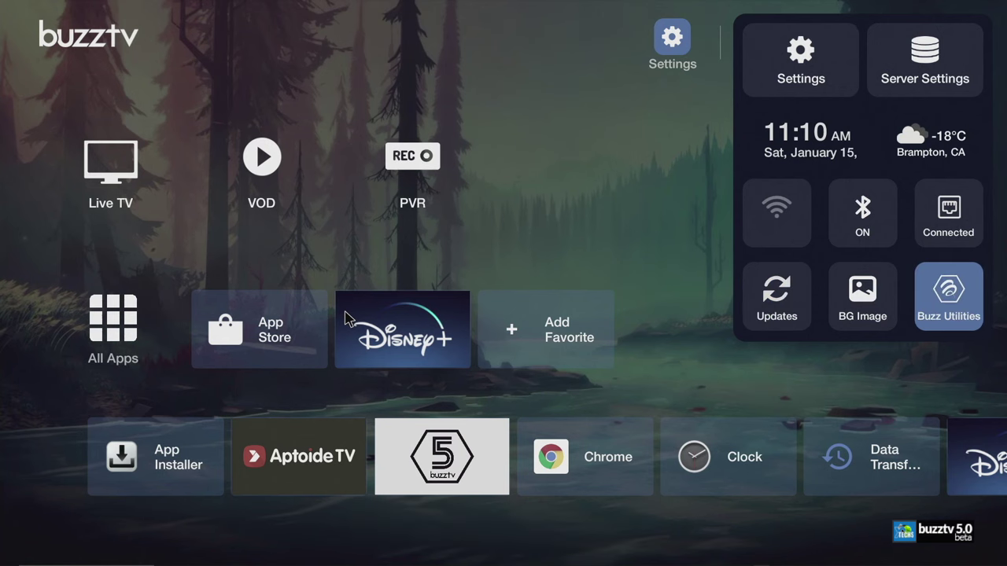
{"action": "key", "text": "Return"}
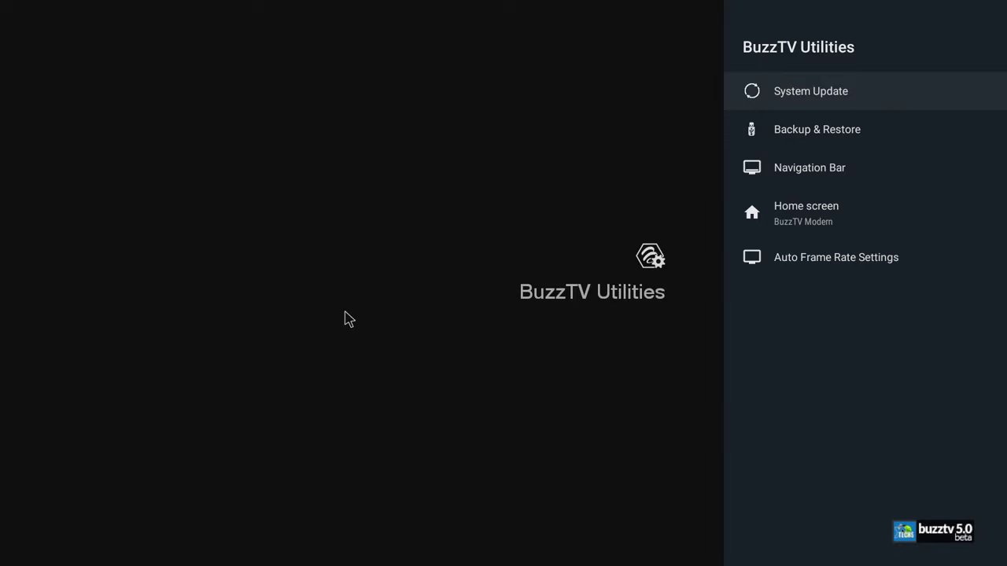
{"action": "key", "text": "Escape"}
{"action": "key", "text": "Up"}
{"action": "key", "text": "Up"}
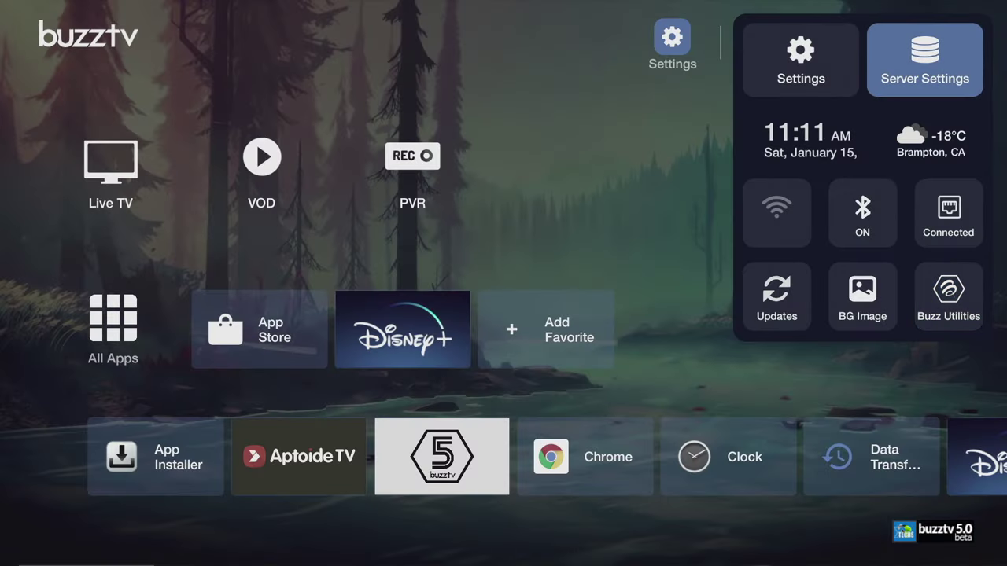
Step: Close quick settings and highlight VOD on the home screen to view its VOD Favs row
{"action": "key", "text": "Escape"}
{"action": "key", "text": "Left"}
{"action": "key", "text": "Left"}
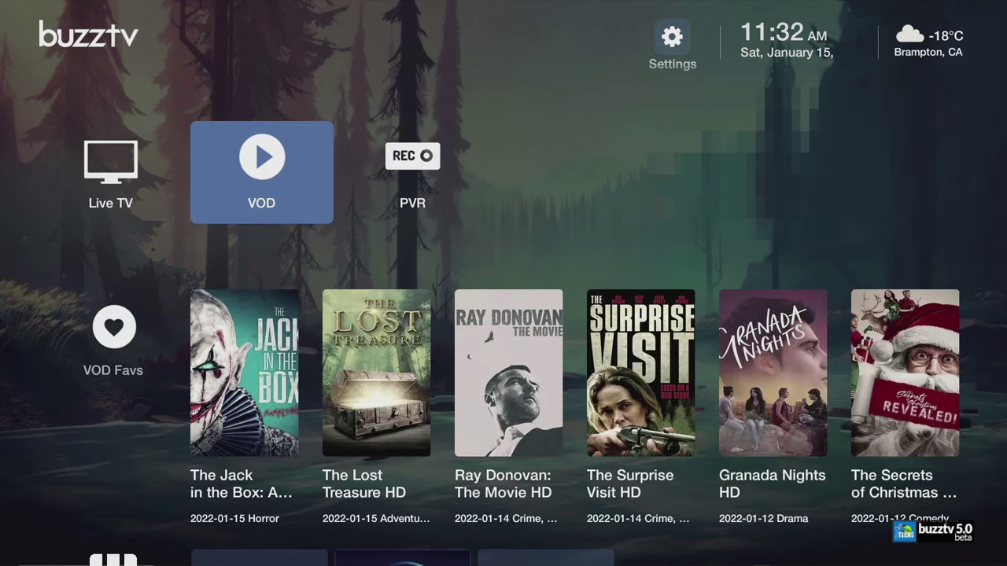